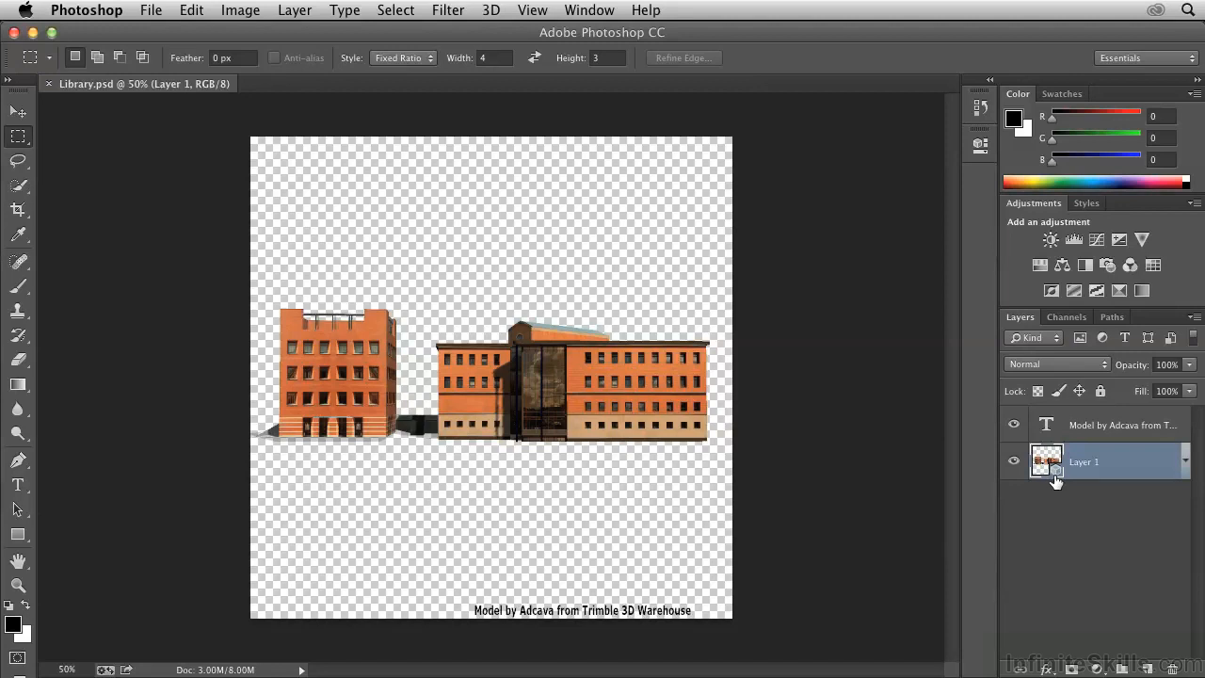
- Switch to the 3D workspace and display the 3D scene contents of the building model's layer
left_click(1128, 60)
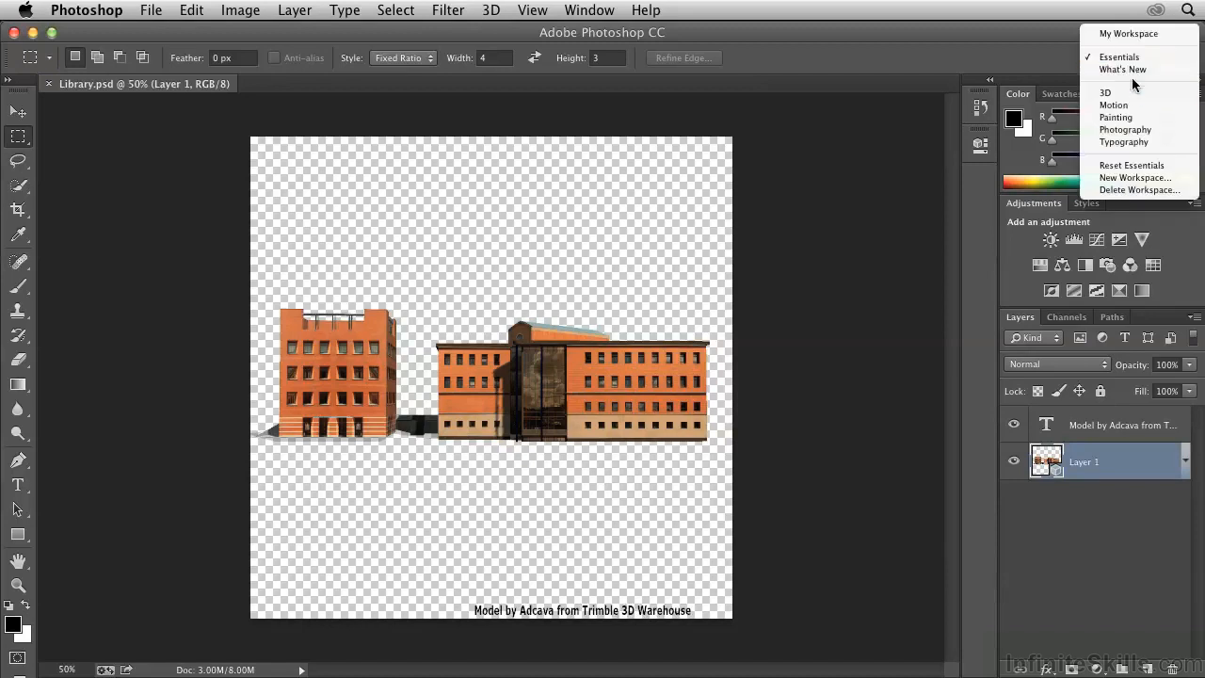
left_click(1132, 93)
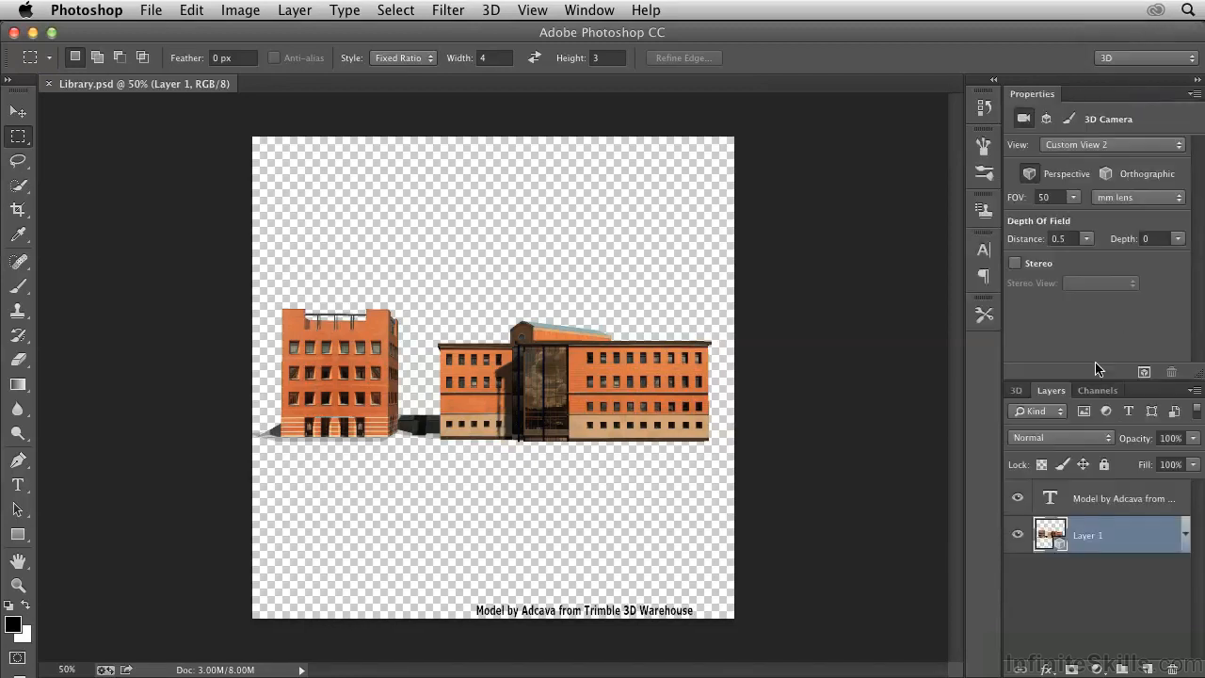
left_click(1016, 391)
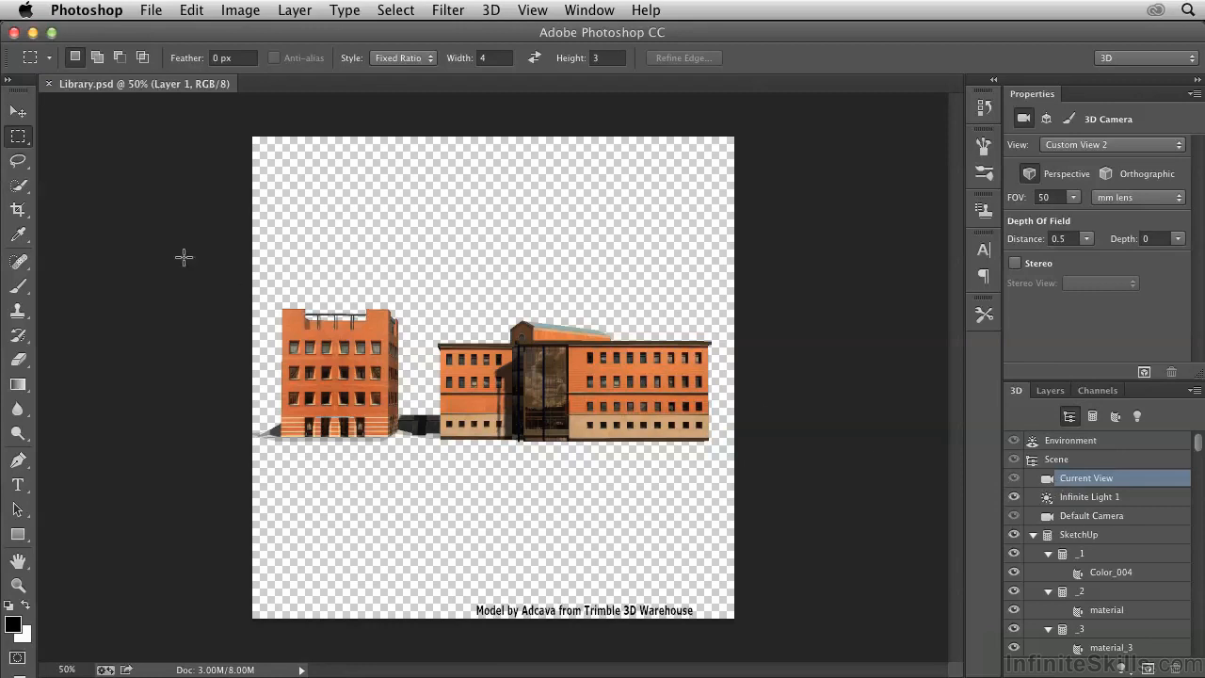
- Orbit the 3D camera to an angled corner view of the buildings and set its field of view to a 28 mm lens
left_click(16, 113)
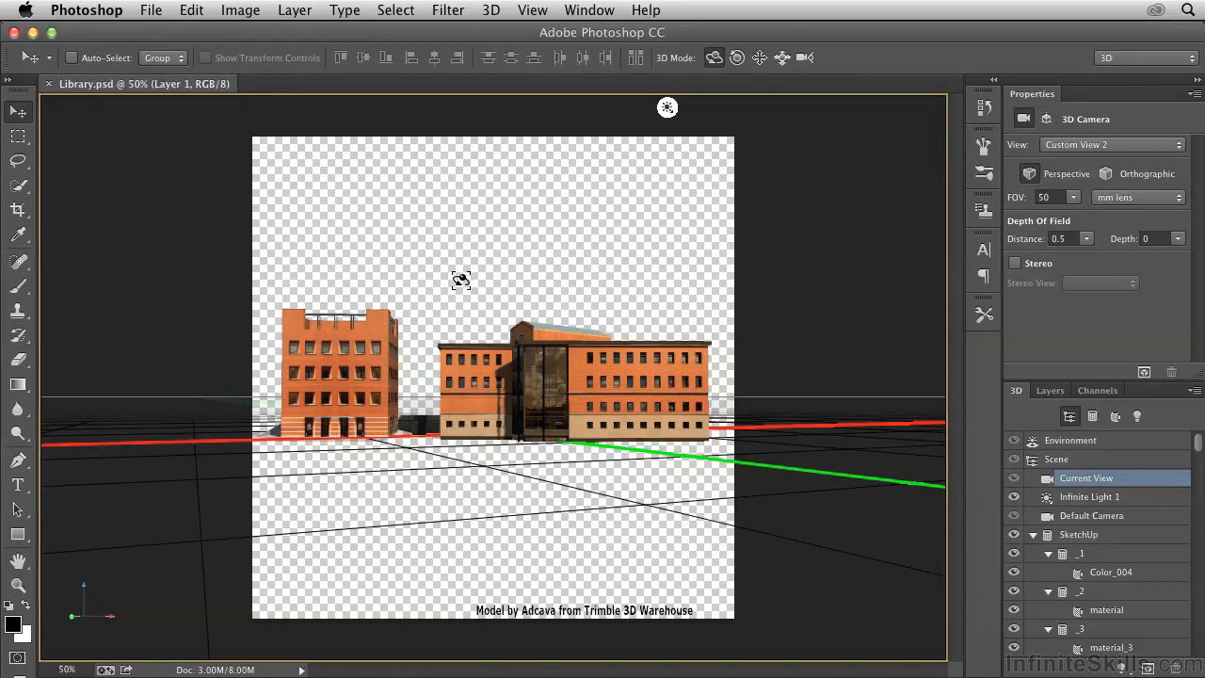
left_click_drag(478, 288, 518, 276)
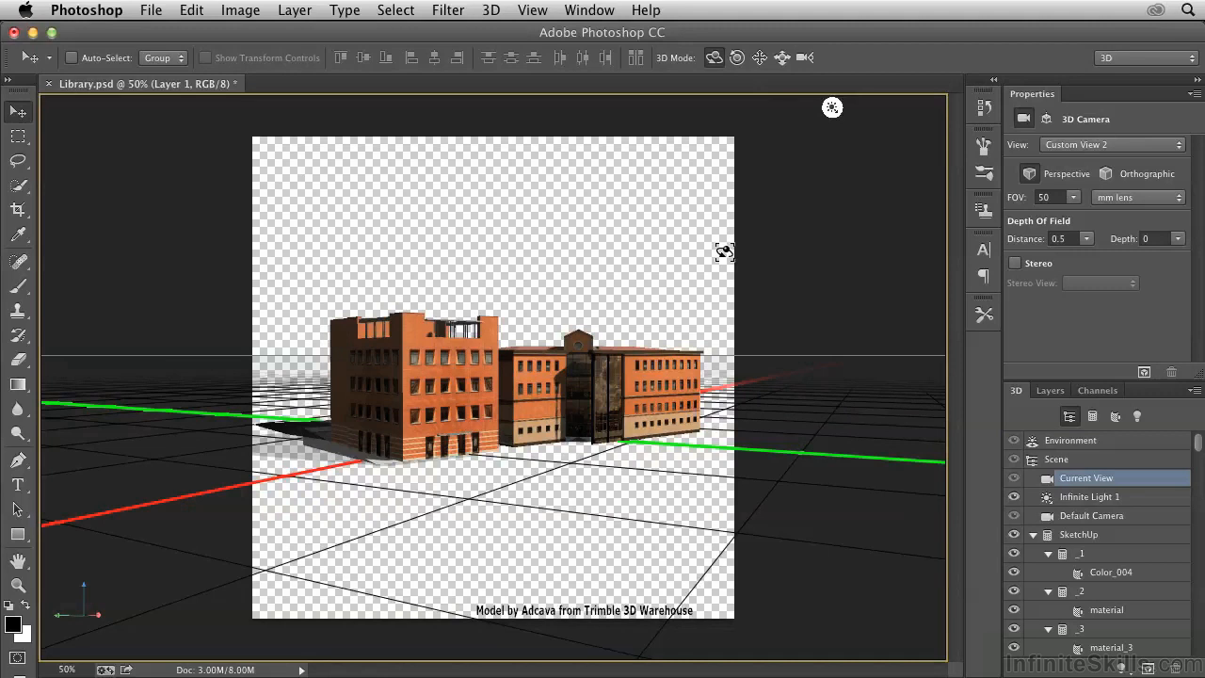
left_click(1046, 197)
type("28")
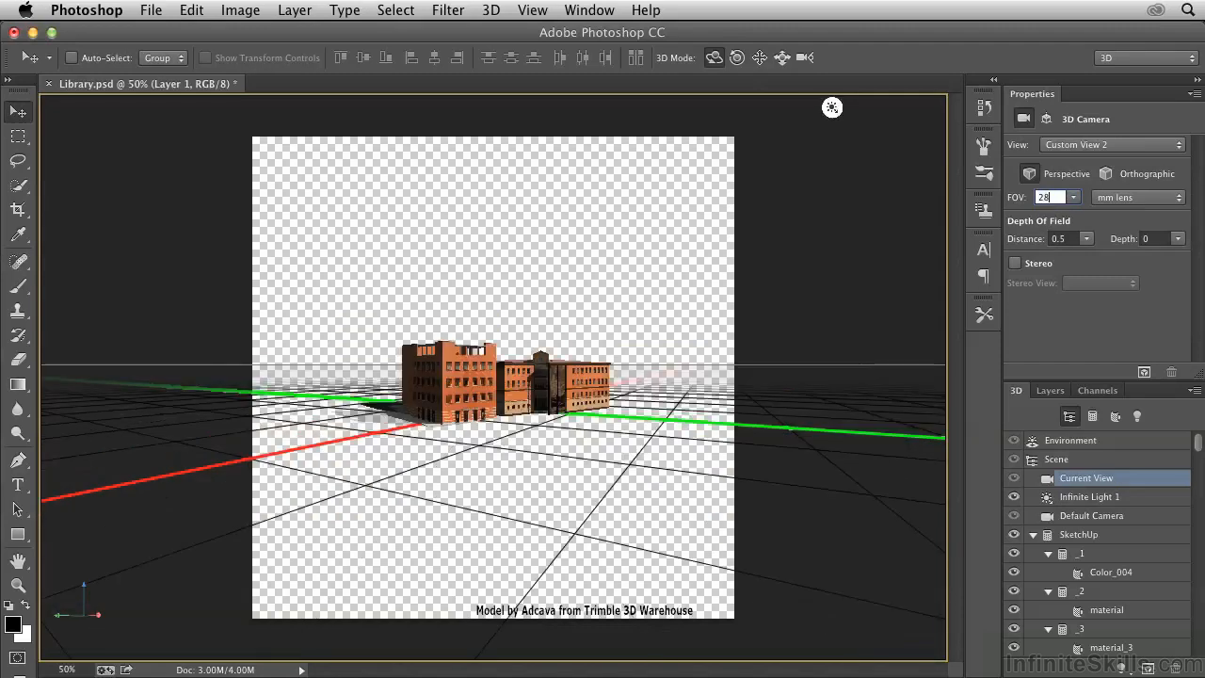
key("Return")
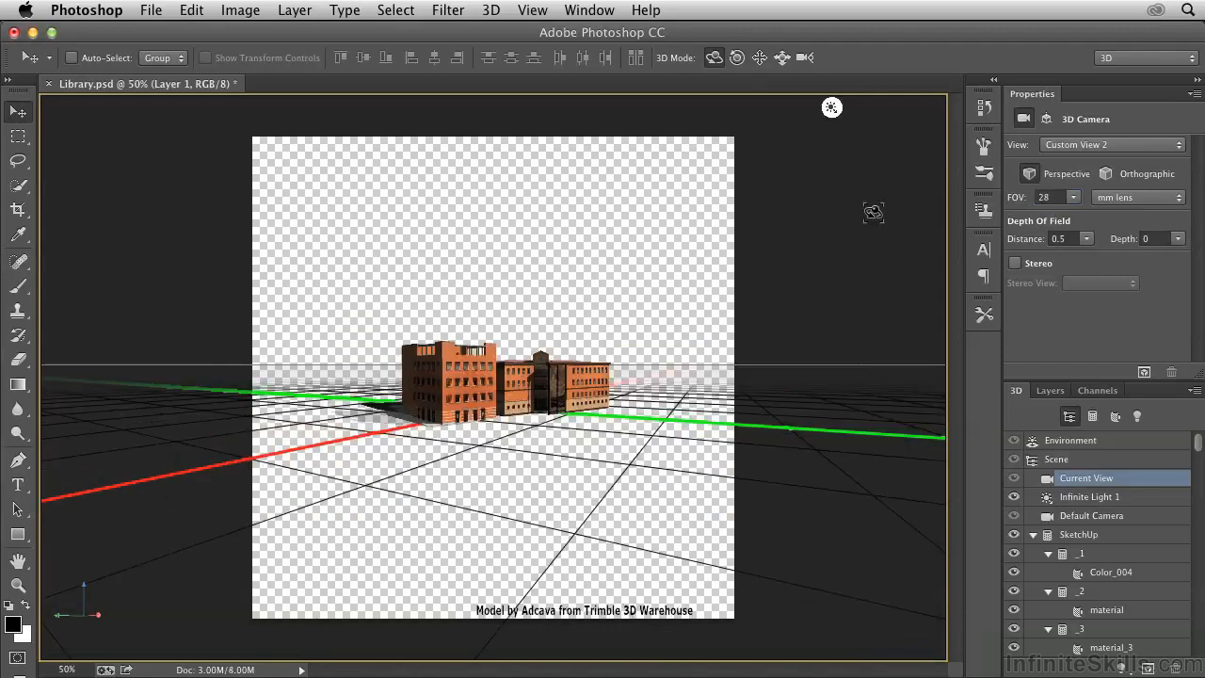
- Move the 3D camera closer to the buildings, orbiting and panning slightly to frame the near building's corner prominently
left_click(782, 59)
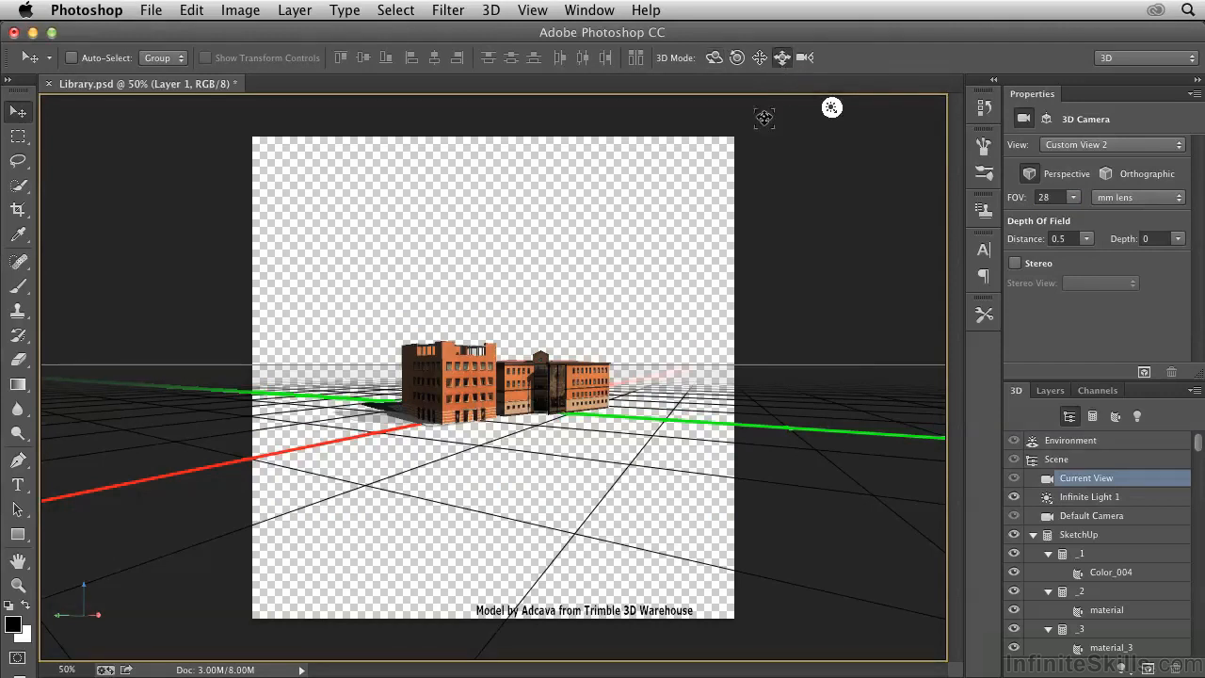
left_click_drag(496, 289, 519, 511)
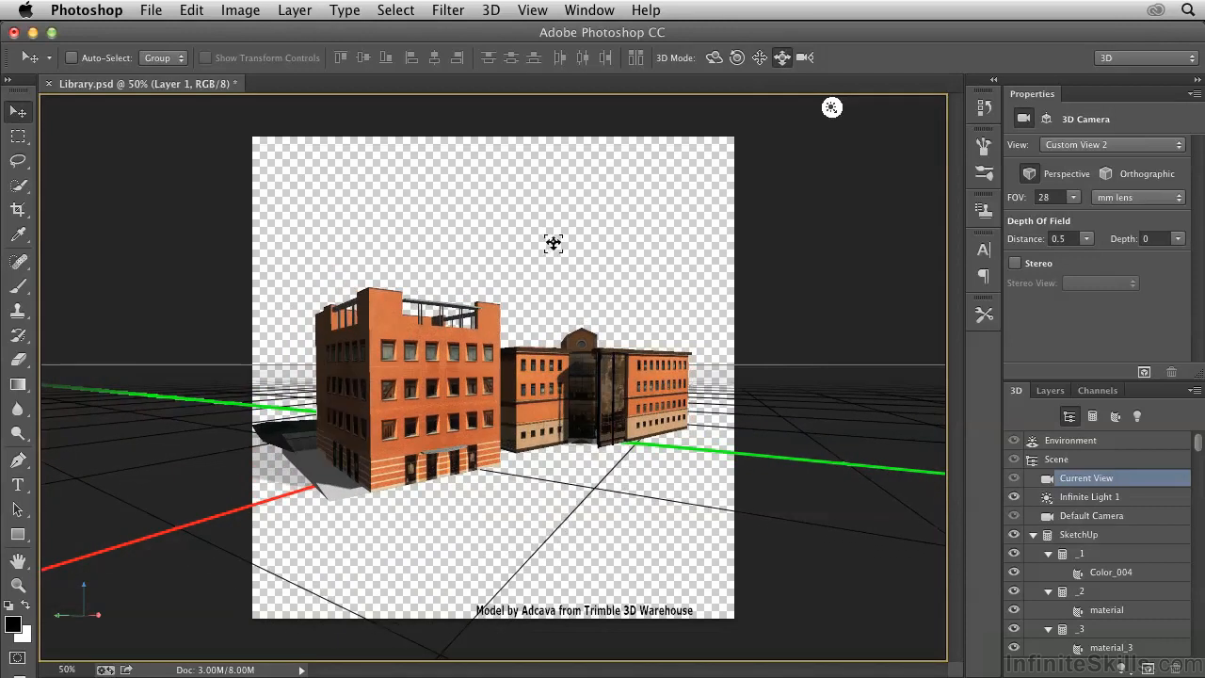
left_click(714, 57)
left_click_drag(593, 235, 574, 254)
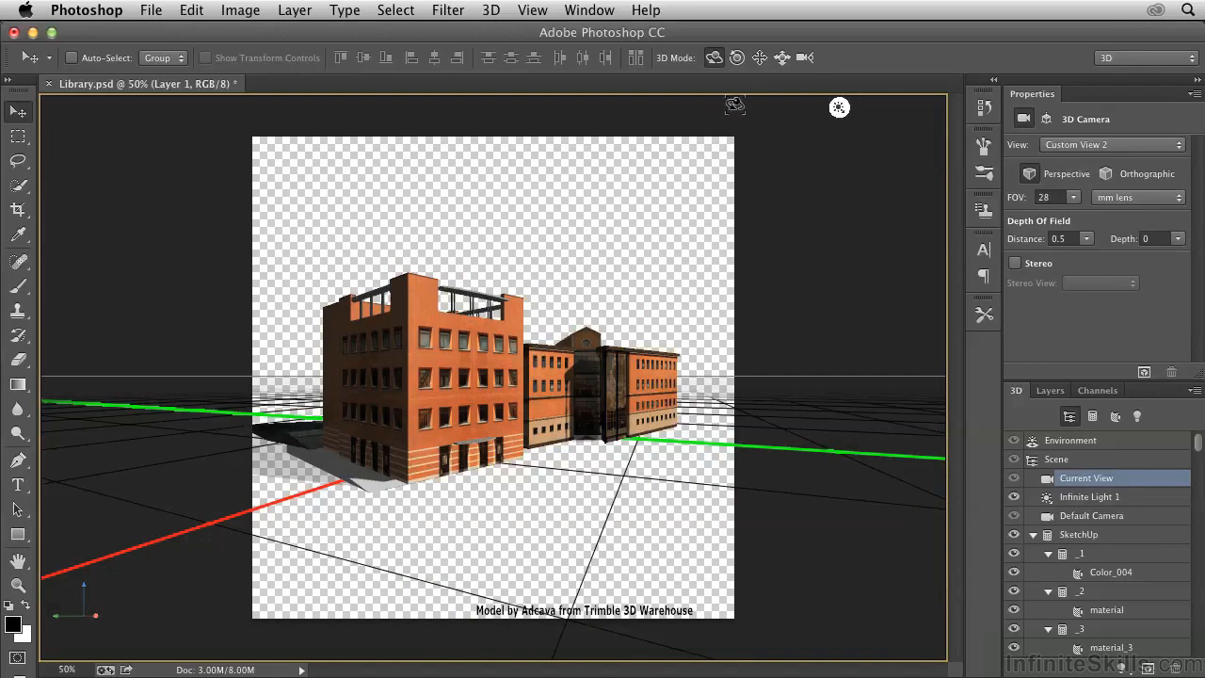
left_click(761, 58)
left_click_drag(587, 247, 607, 247)
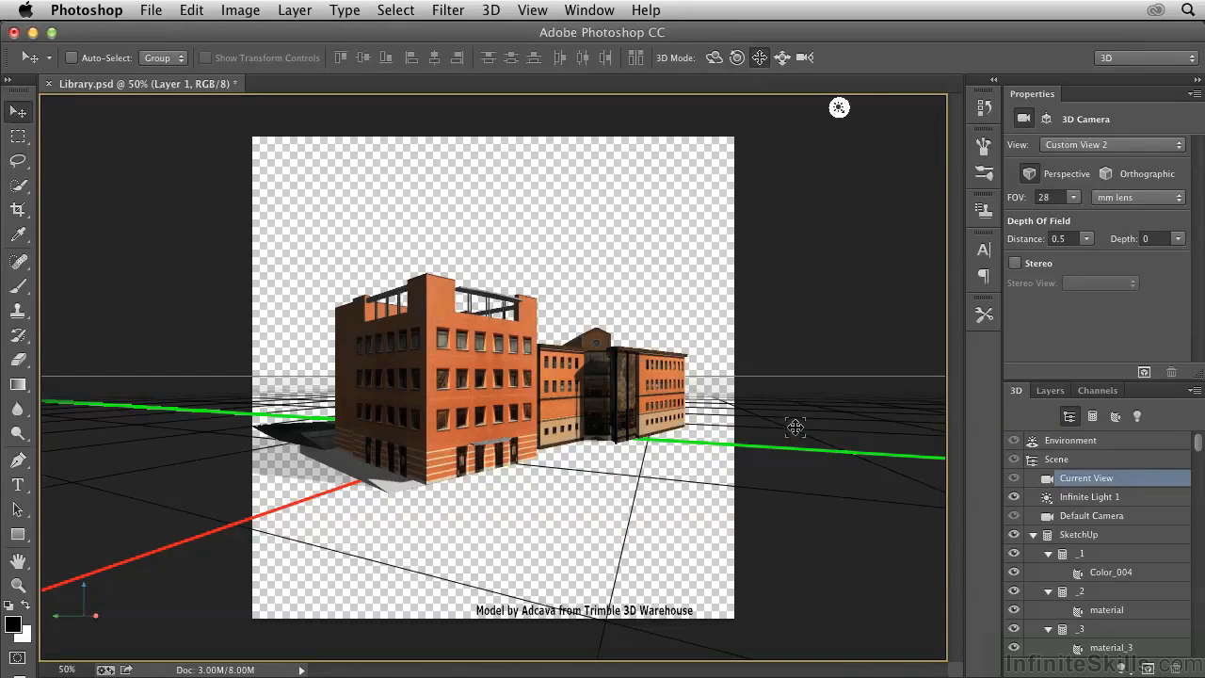
- Widen the canvas to 150 percent of its width, keeping the height at 100 percent and the anchor centered
left_click(240, 11)
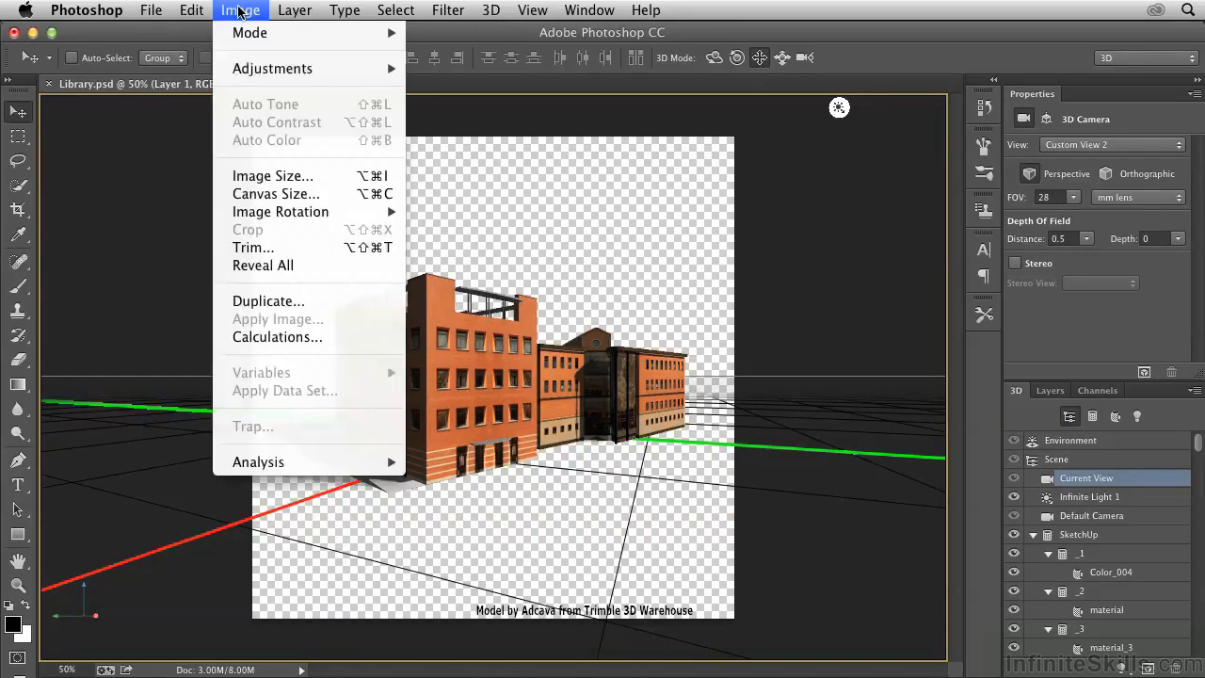
left_click(271, 194)
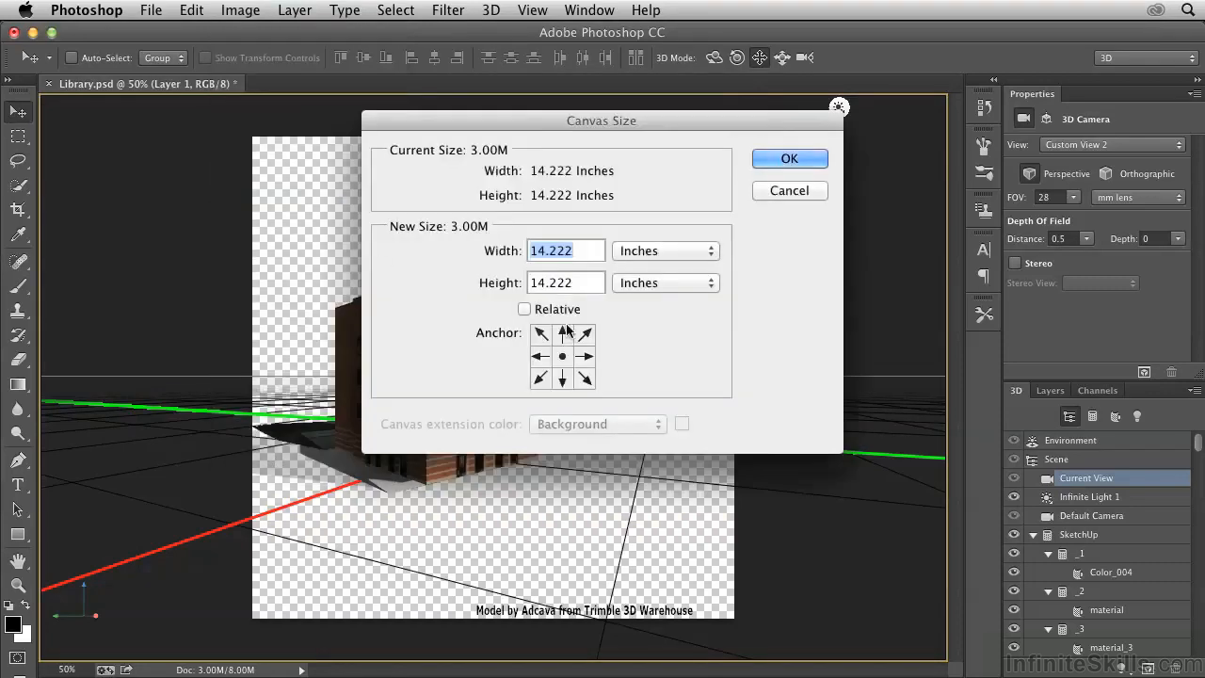
left_click(642, 252)
left_click(644, 218)
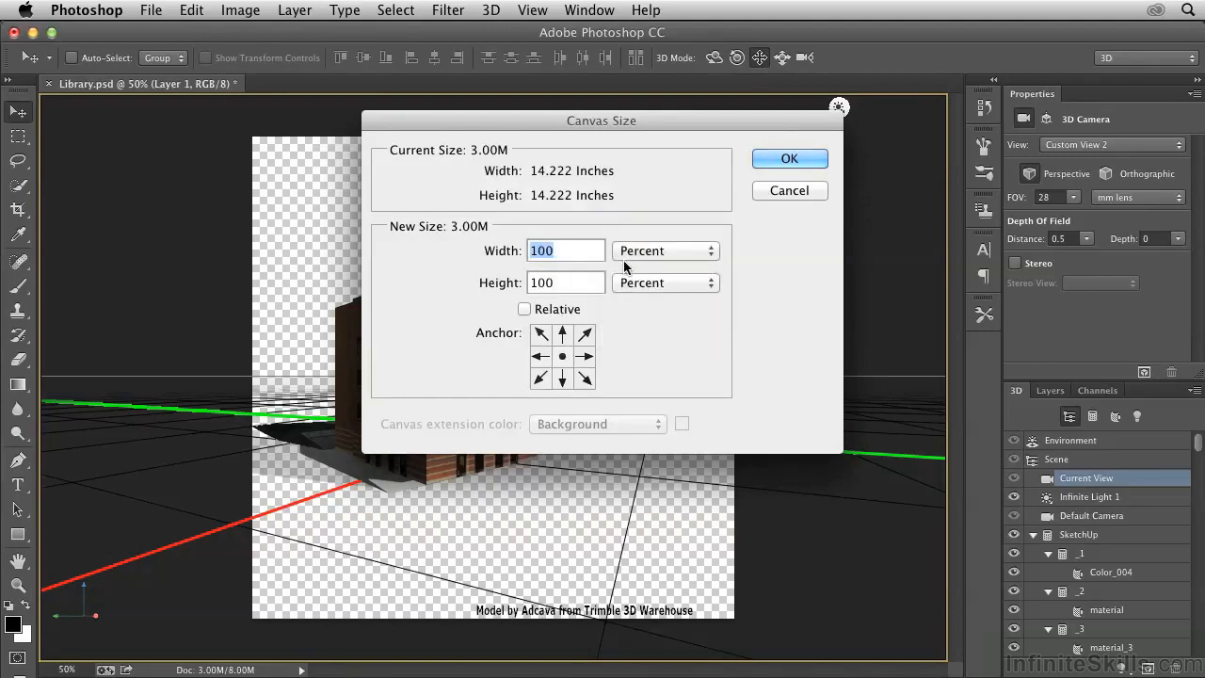
type("150")
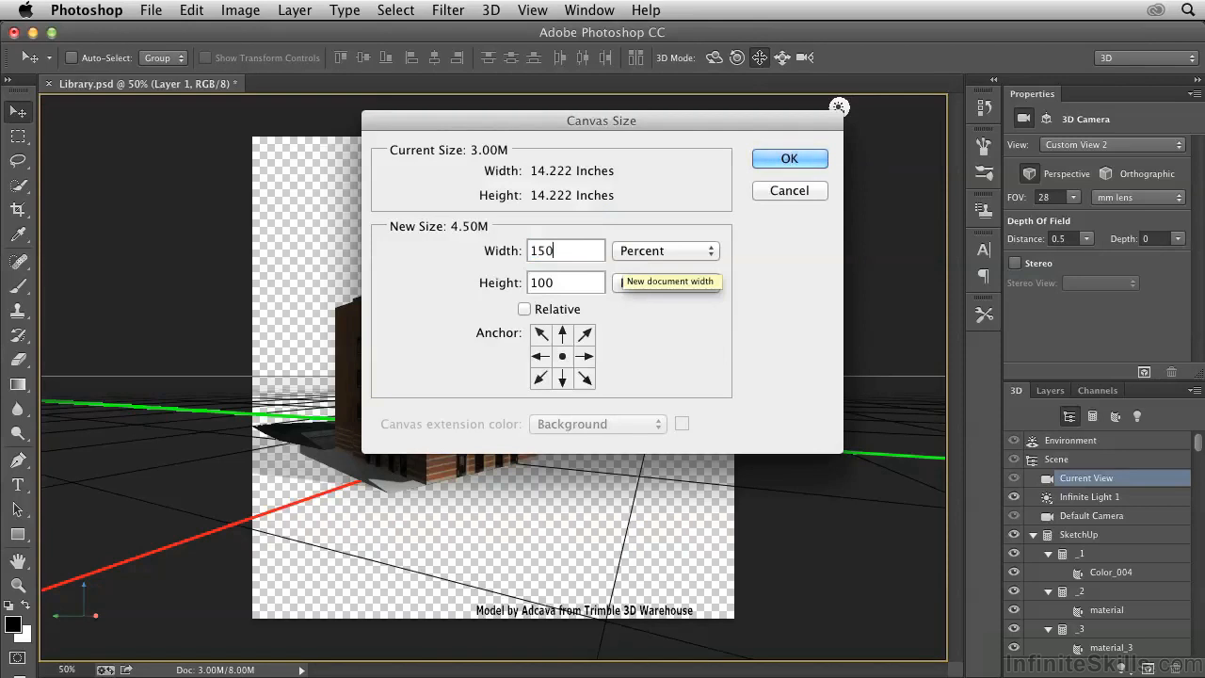
left_click(777, 160)
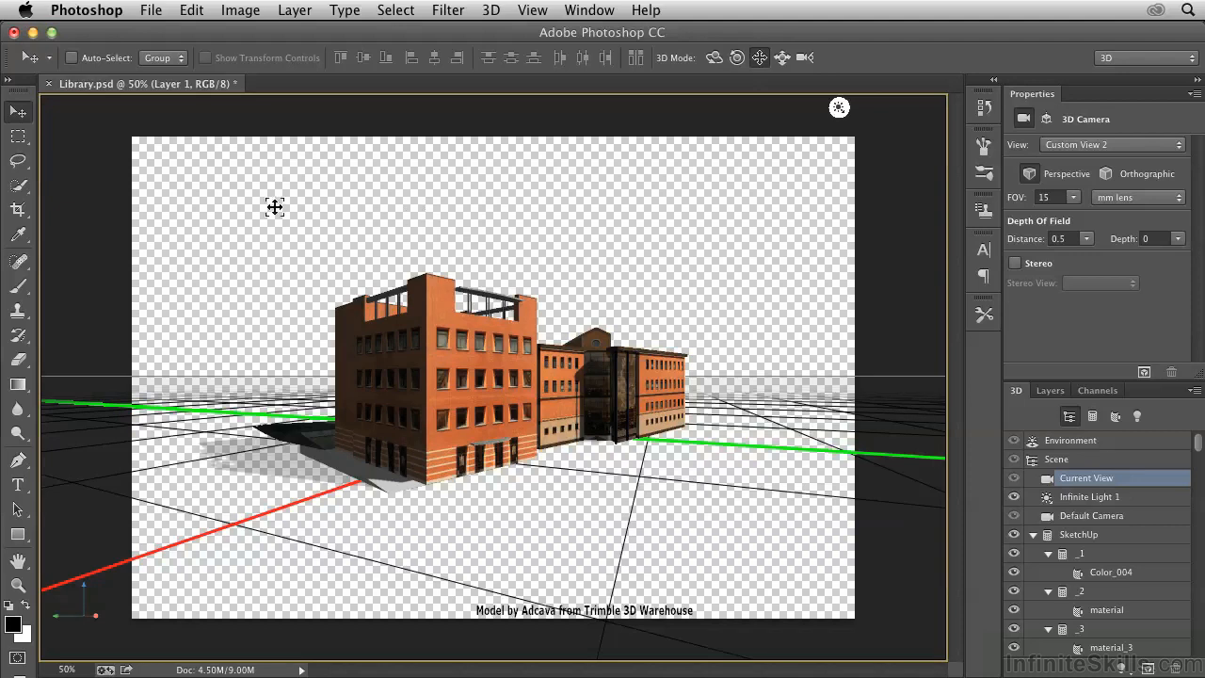
- Crop the image to a 16:9 ratio closely around the buildings, leaving out the model credit text
left_click(19, 209)
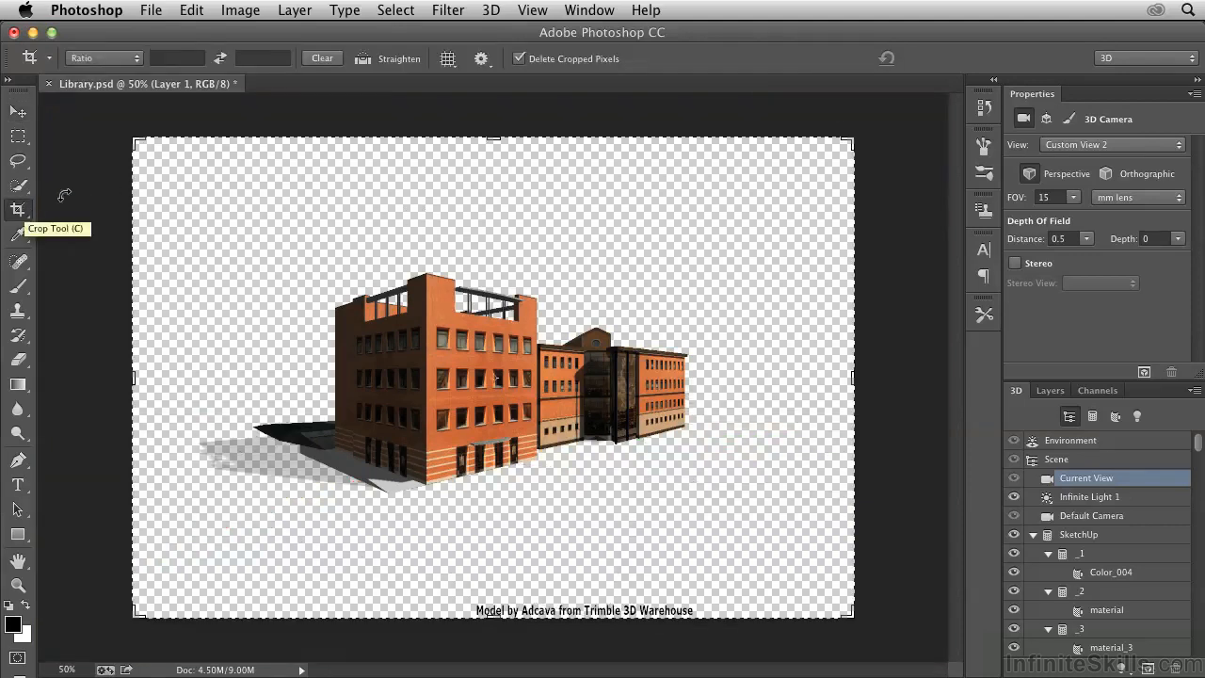
left_click(129, 62)
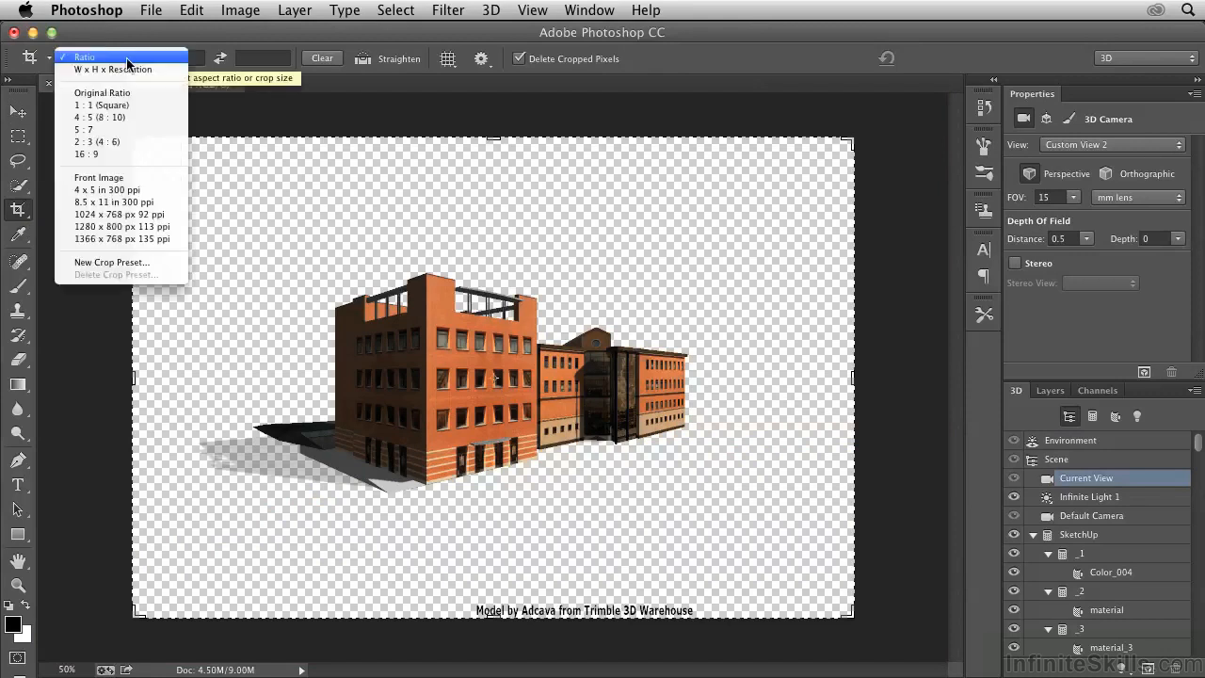
left_click(107, 154)
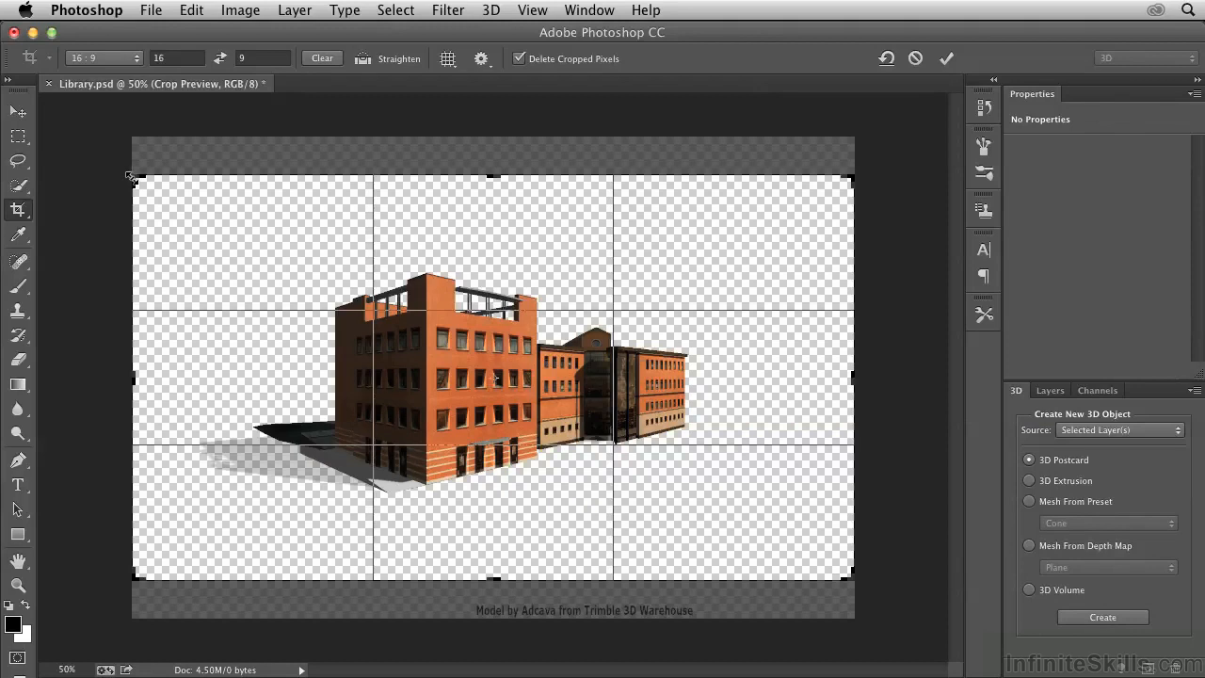
left_click_drag(131, 177, 245, 241)
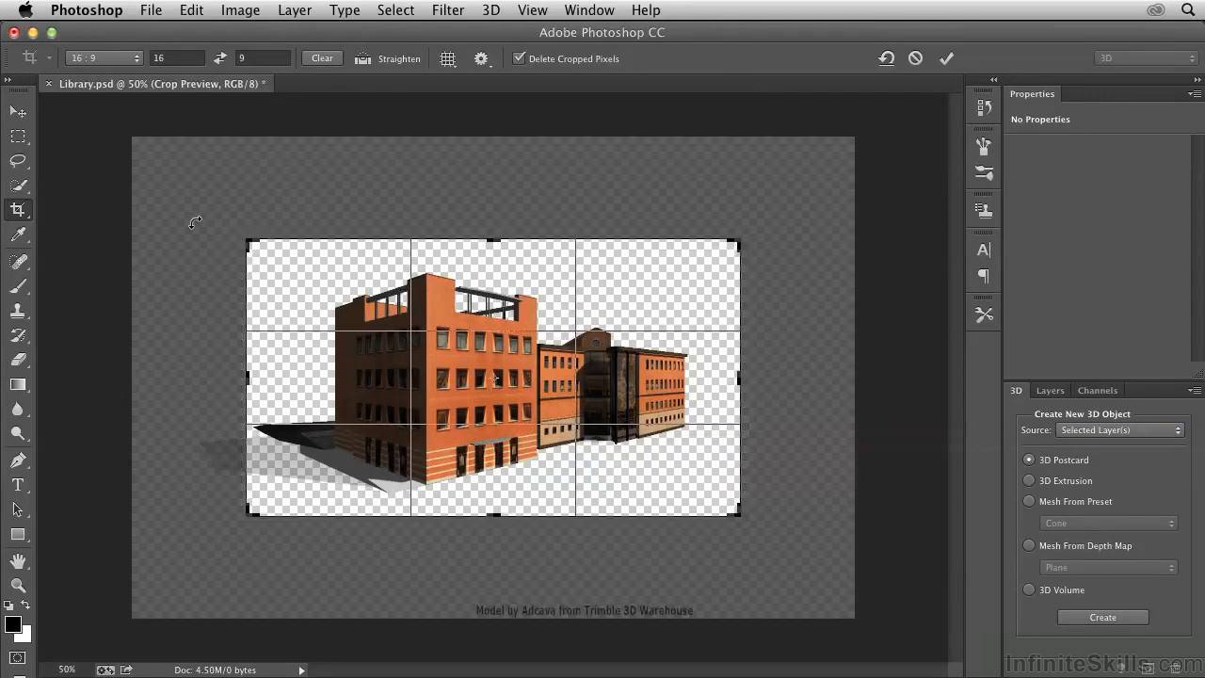
left_click(946, 58)
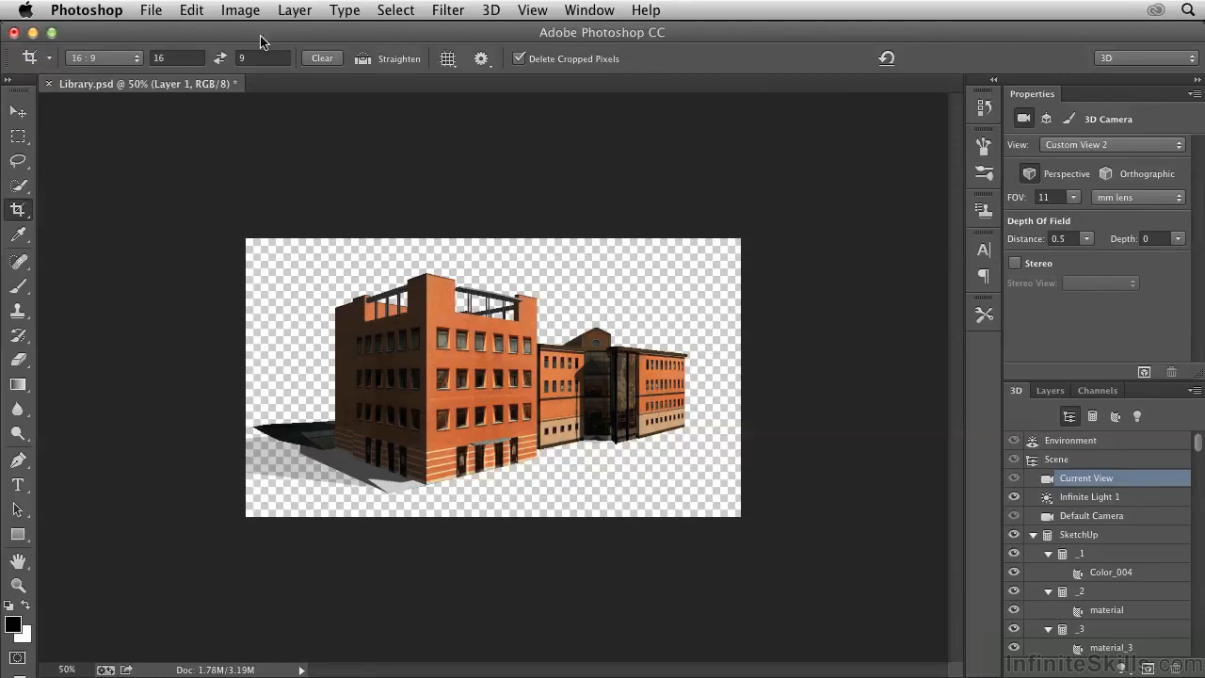
- Resize the image to a width of 2000 pixels with linked proportions and automatic resampling
left_click(240, 10)
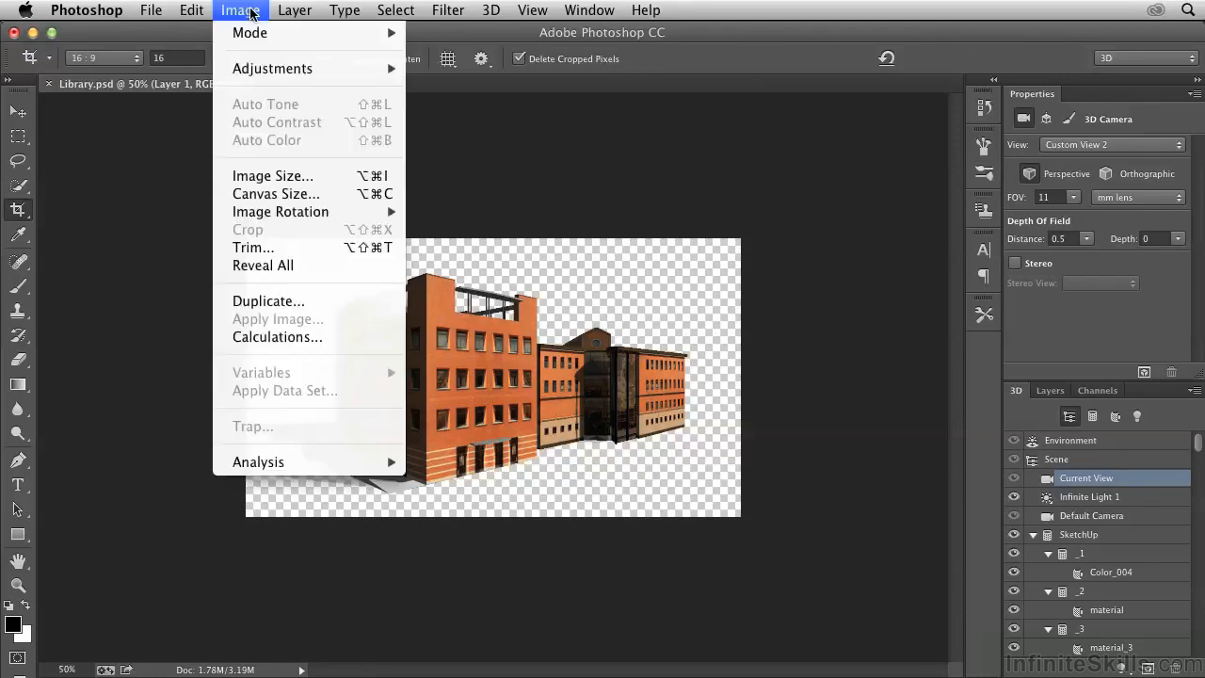
left_click(256, 176)
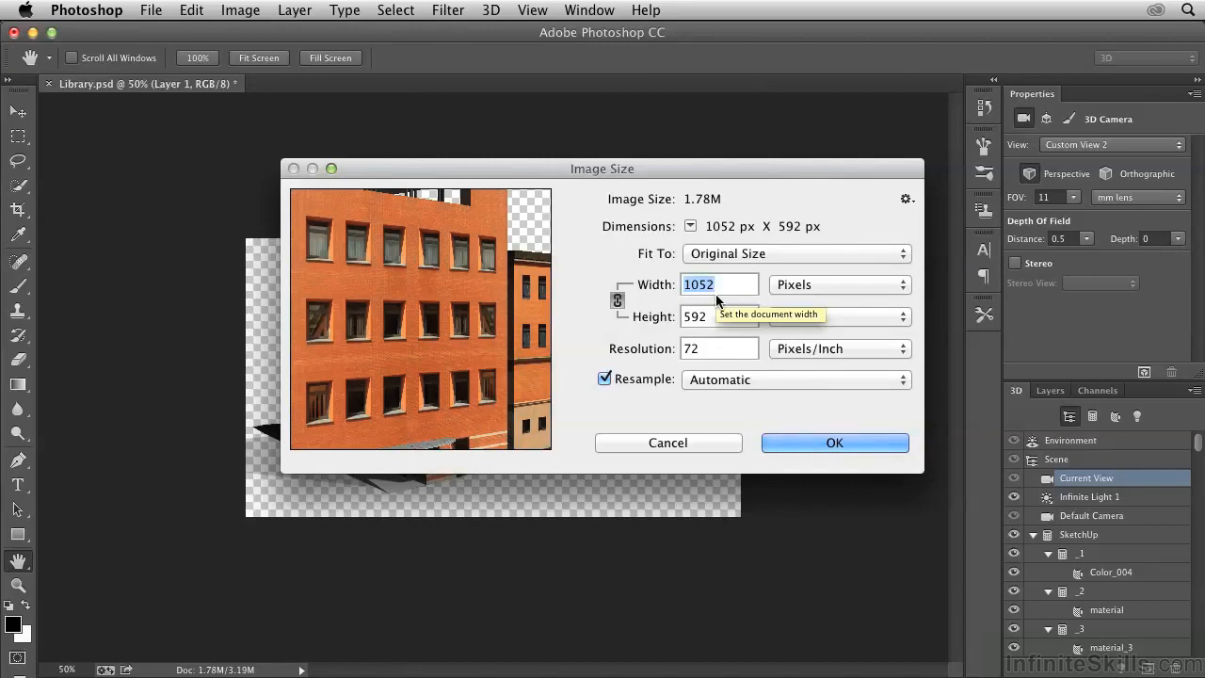
type("2000")
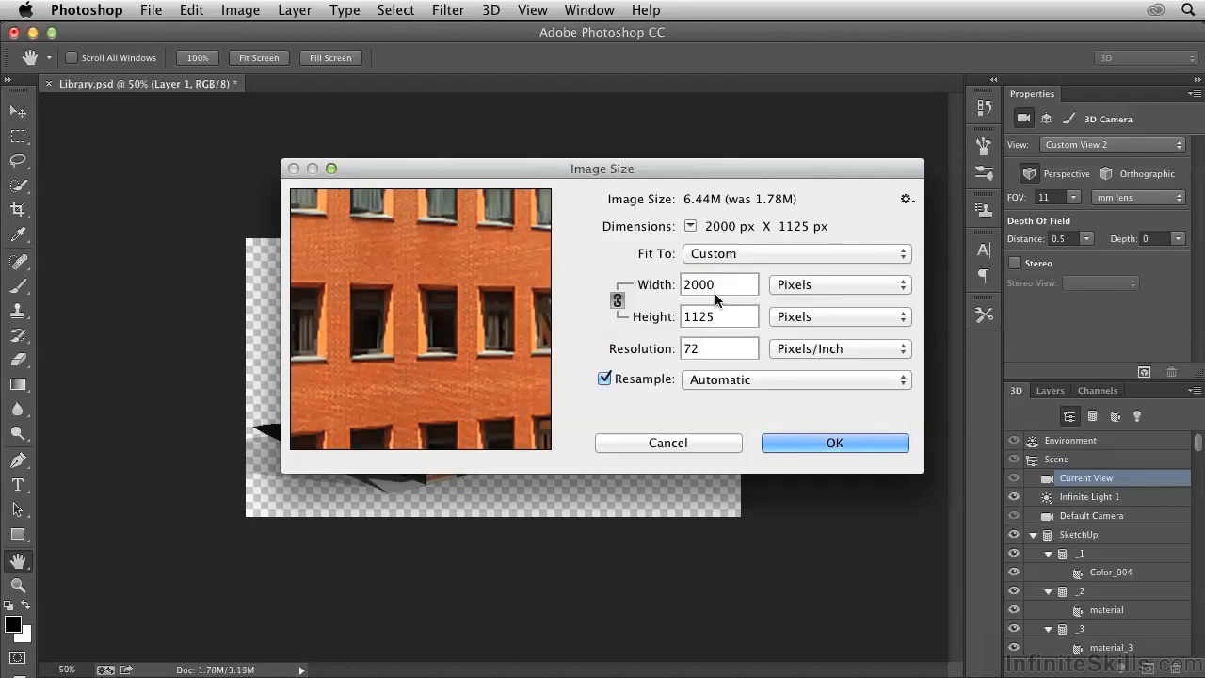
left_click(805, 440)
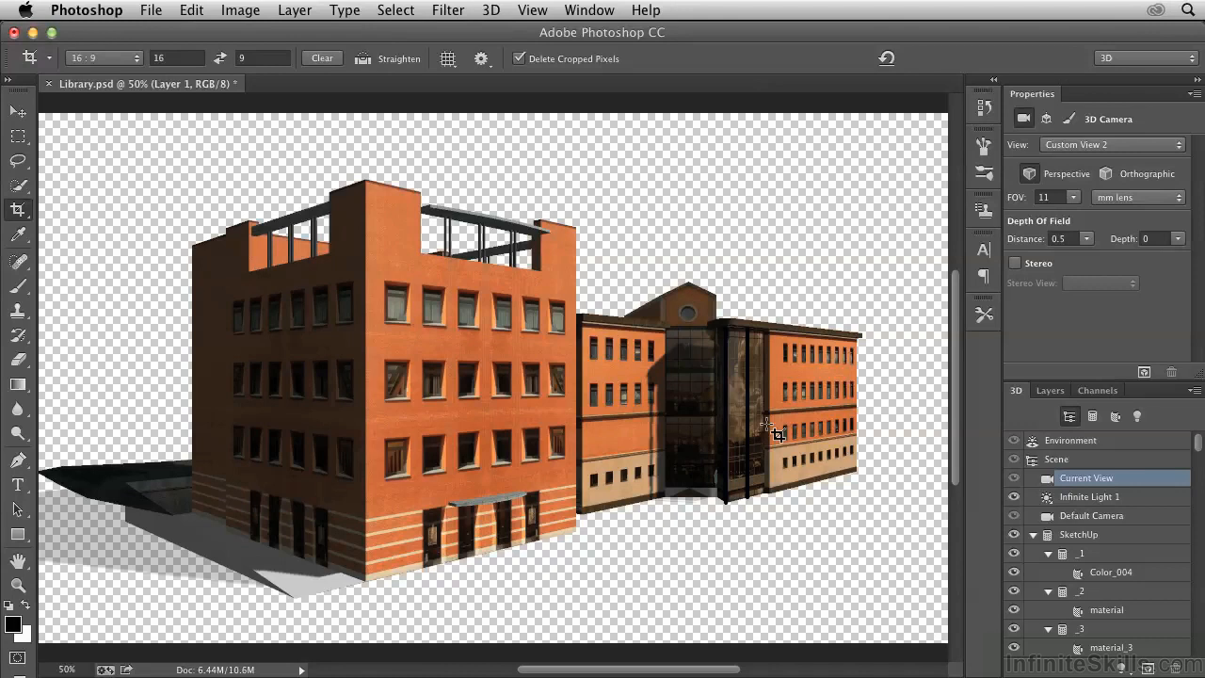
- Add a linear Gradient Fill layer above the building layer, using the black-to-white Foreground to Background preset
key("super")
key("super+minus")
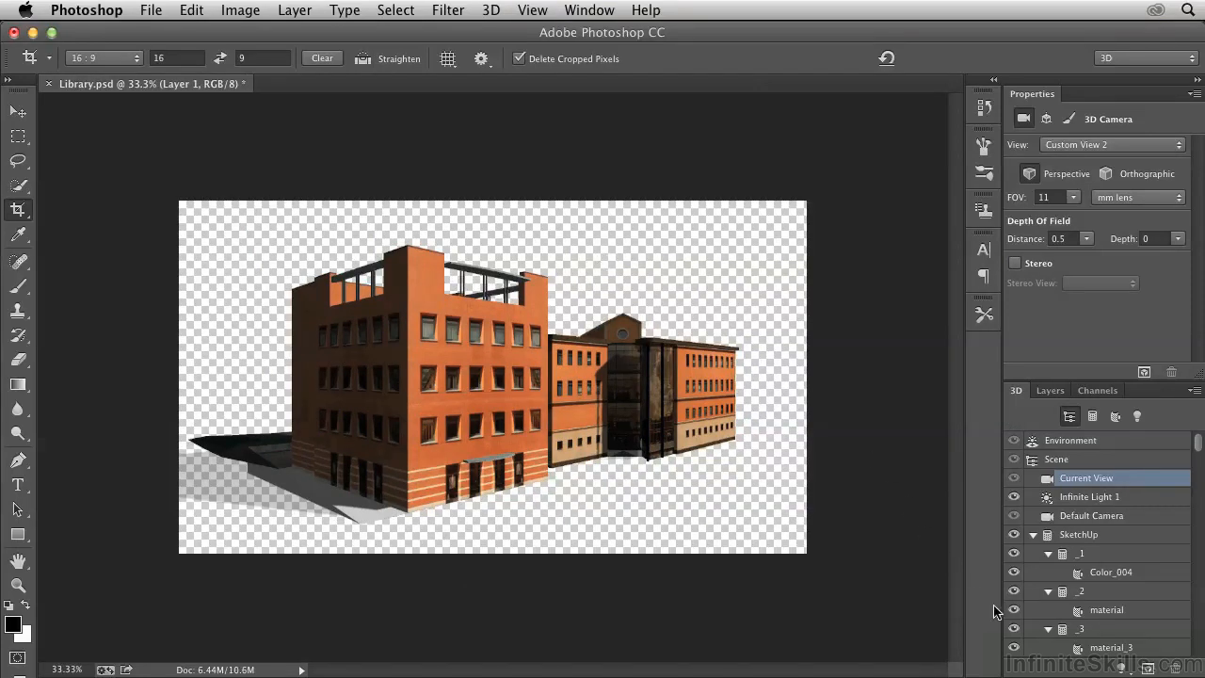
left_click(1050, 391)
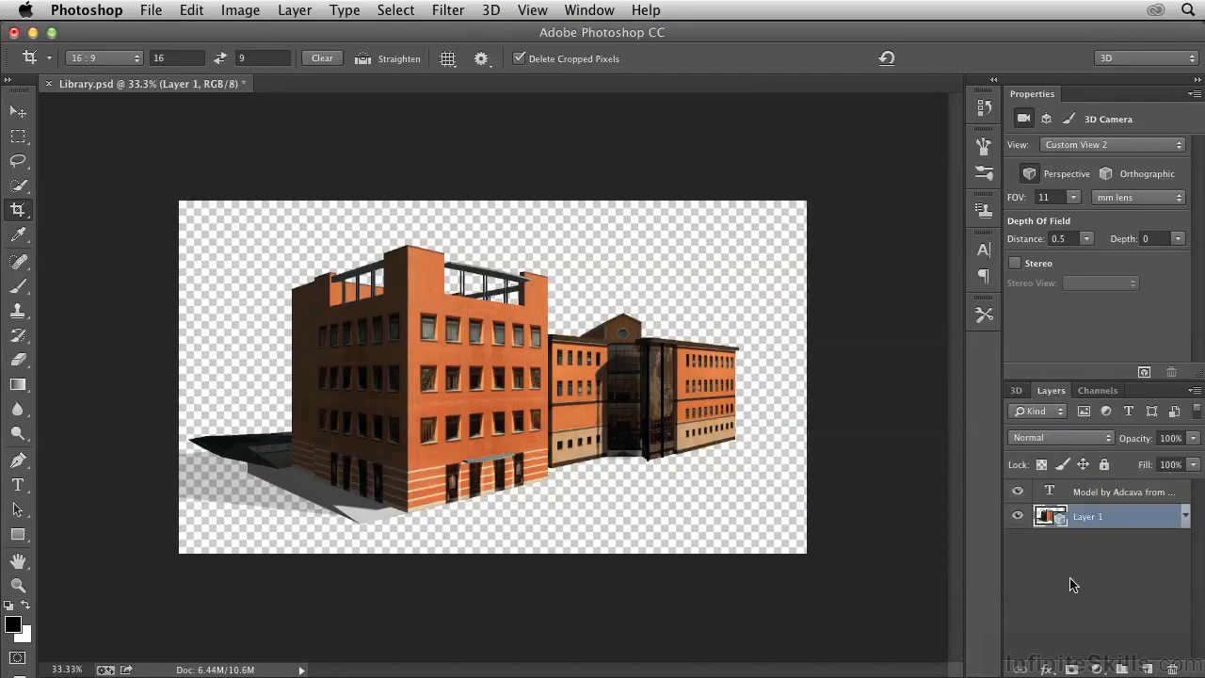
left_click(1096, 669)
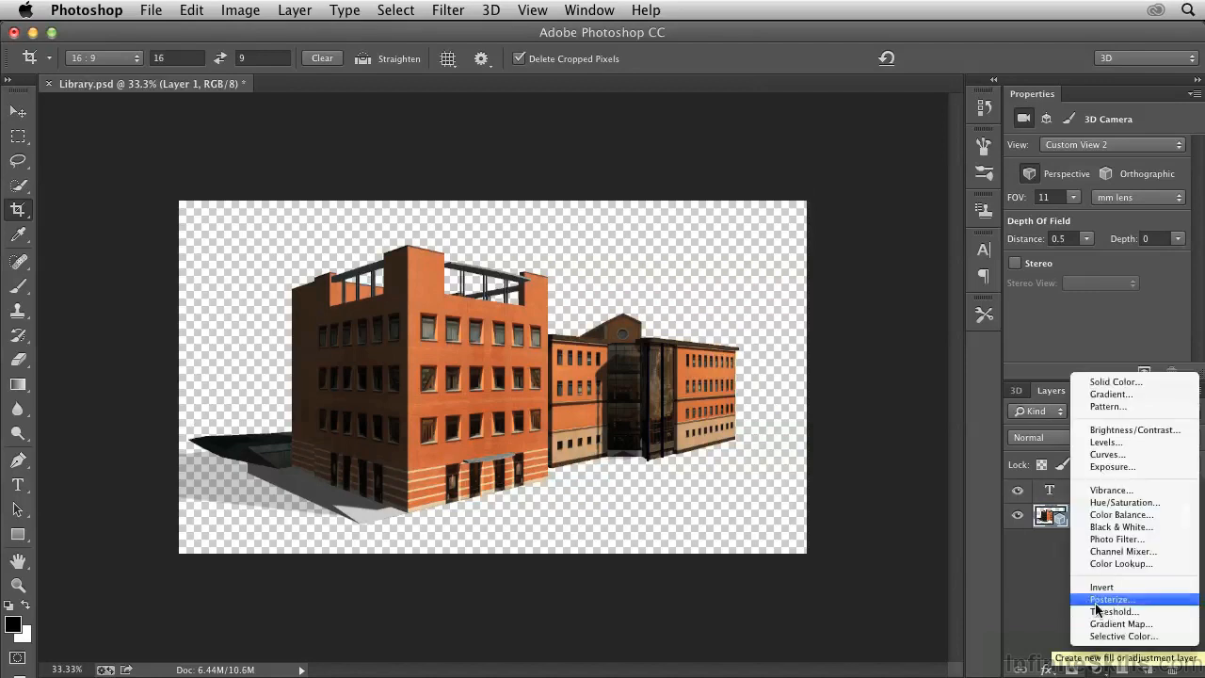
left_click(1132, 394)
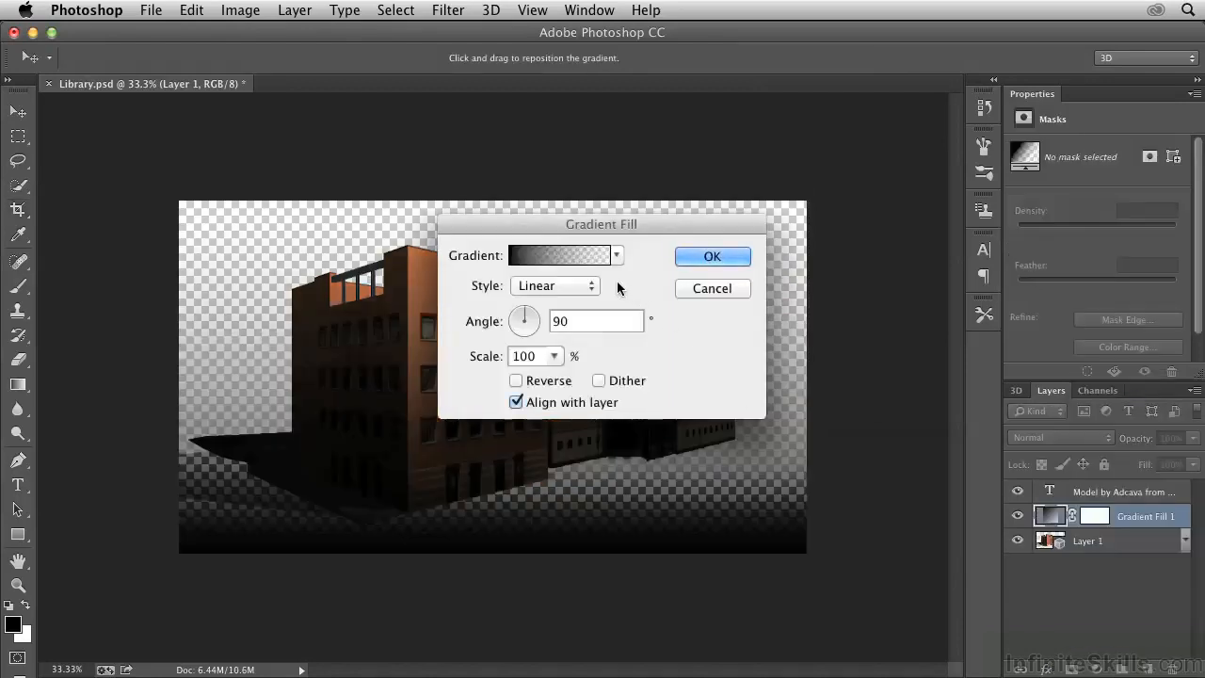
left_click(616, 258)
left_click(616, 260)
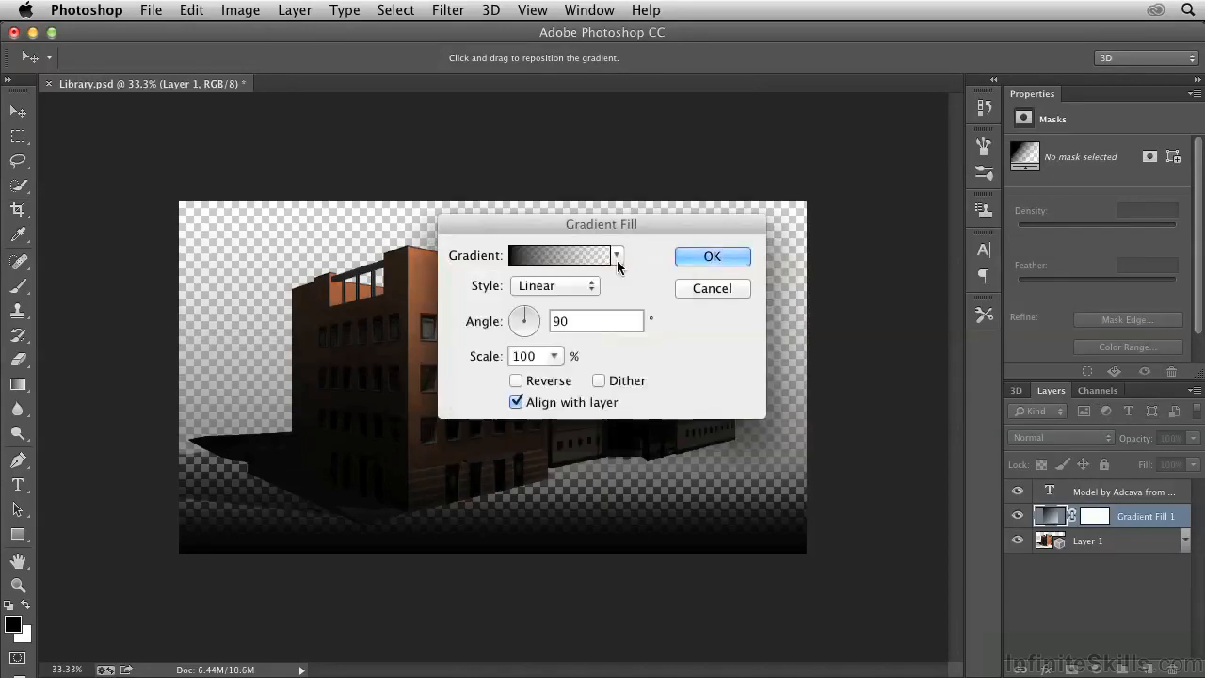
left_click(617, 260)
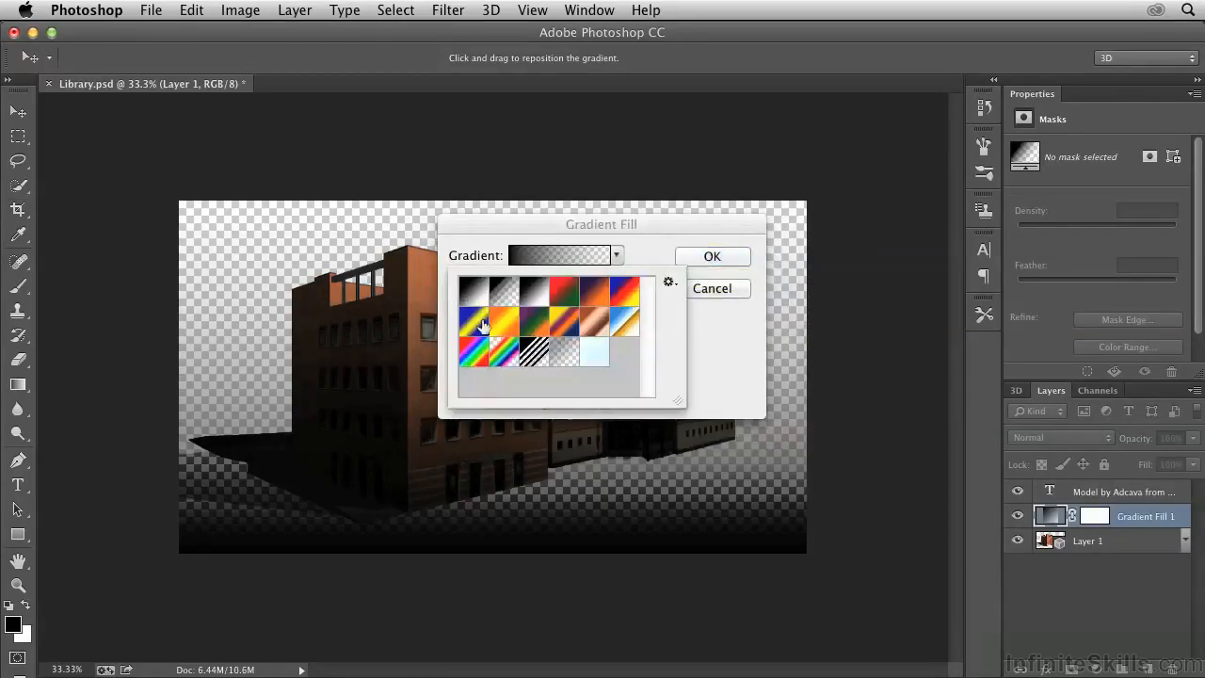
left_click(471, 295)
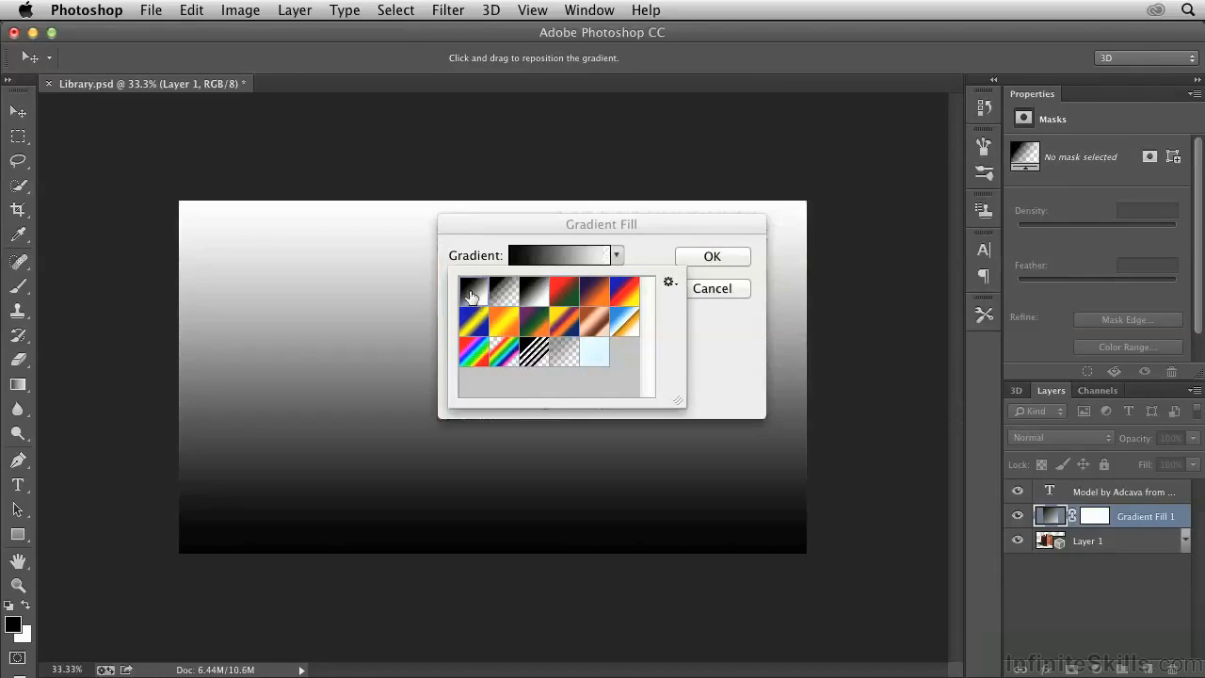
left_click(616, 255)
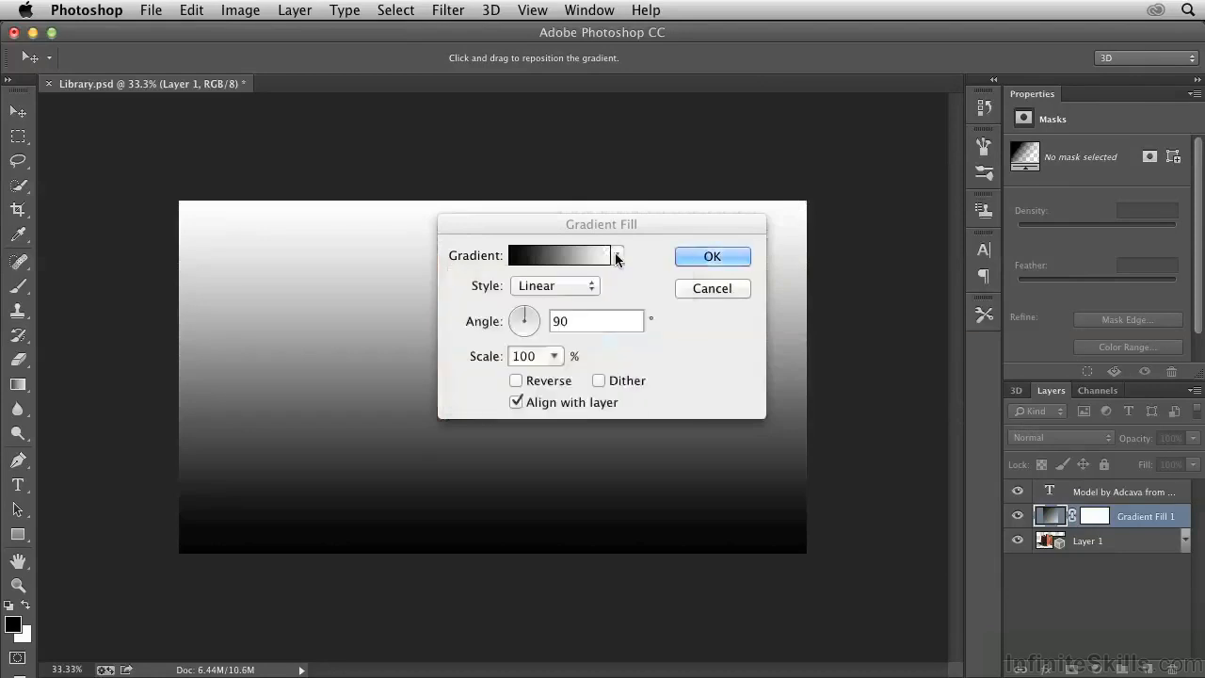
- Recolor the gradient's starting stop at 0 percent from the preset color to pale cyan, hex d5f6ff
left_click(560, 255)
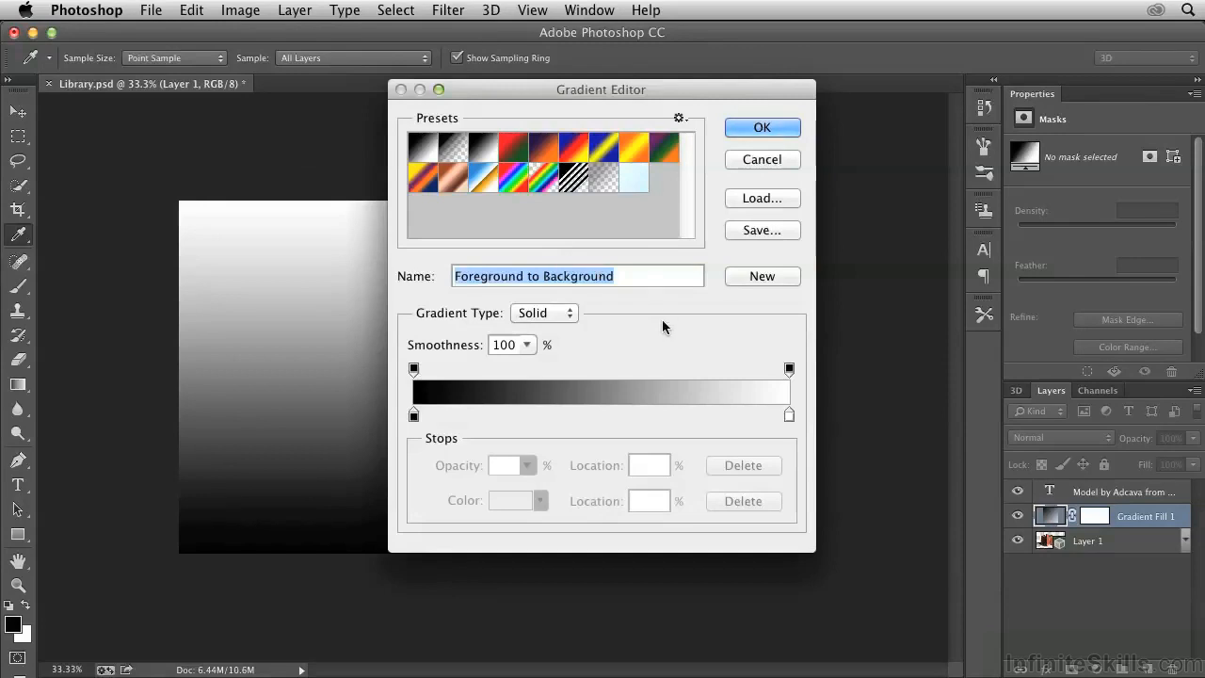
left_click(414, 417)
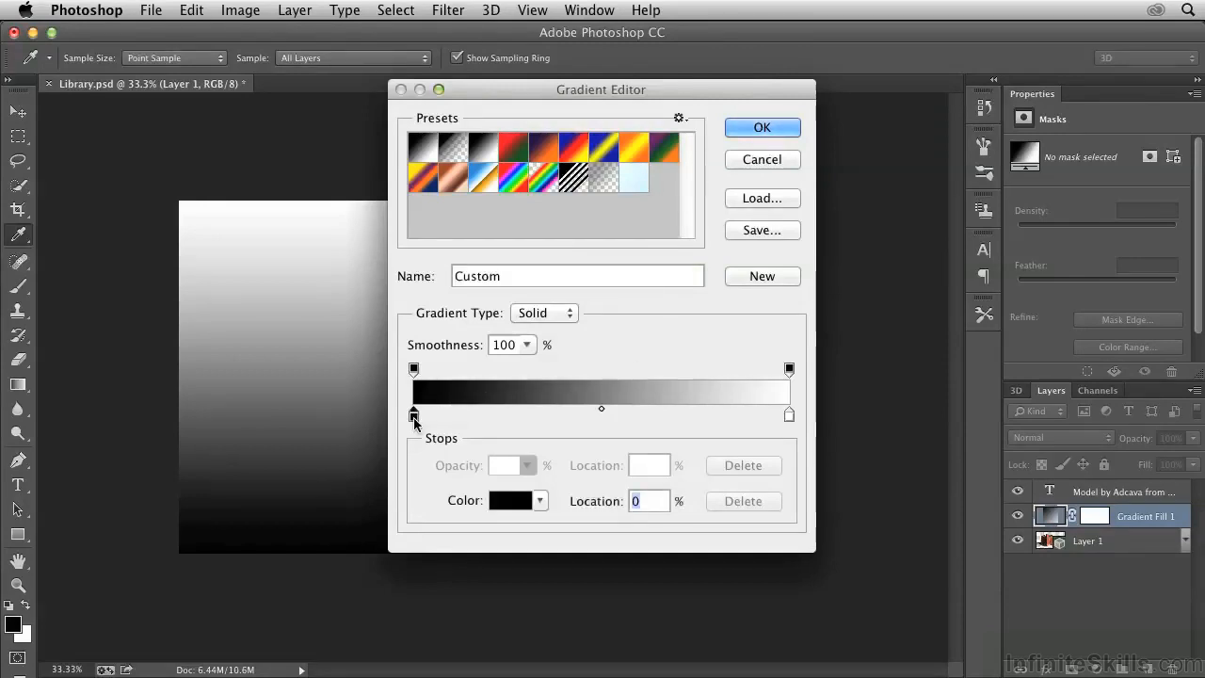
left_click(505, 503)
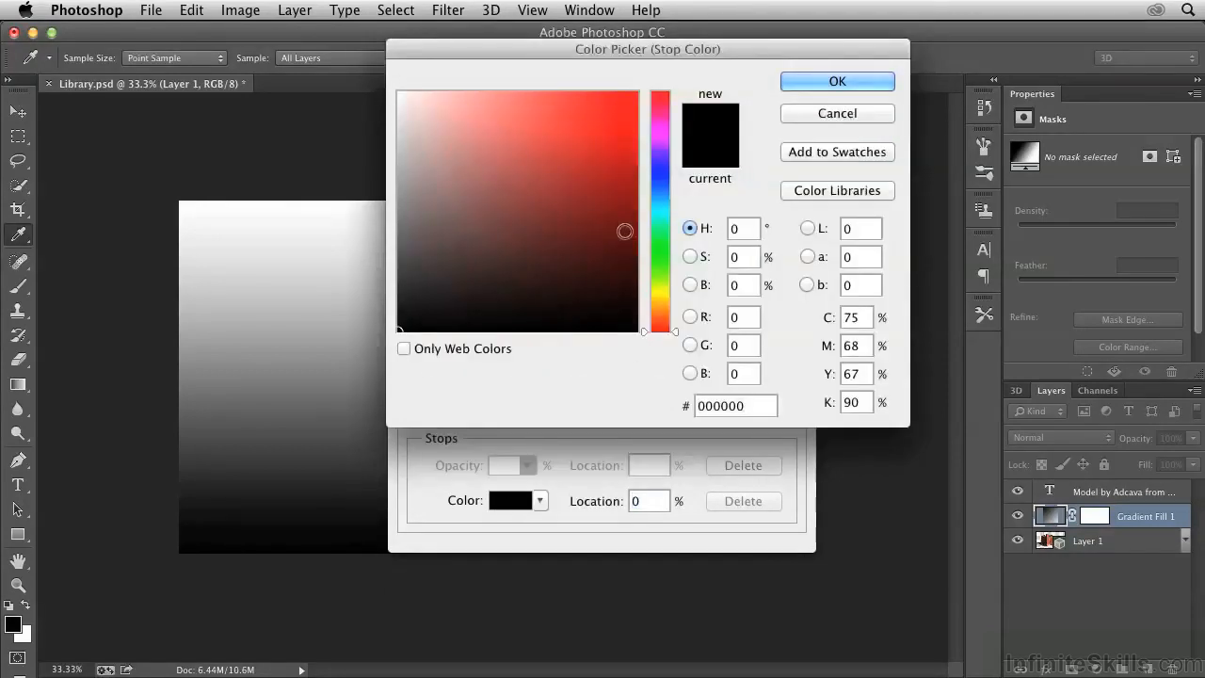
left_click(672, 202)
left_click(449, 105)
left_click_drag(449, 106, 437, 91)
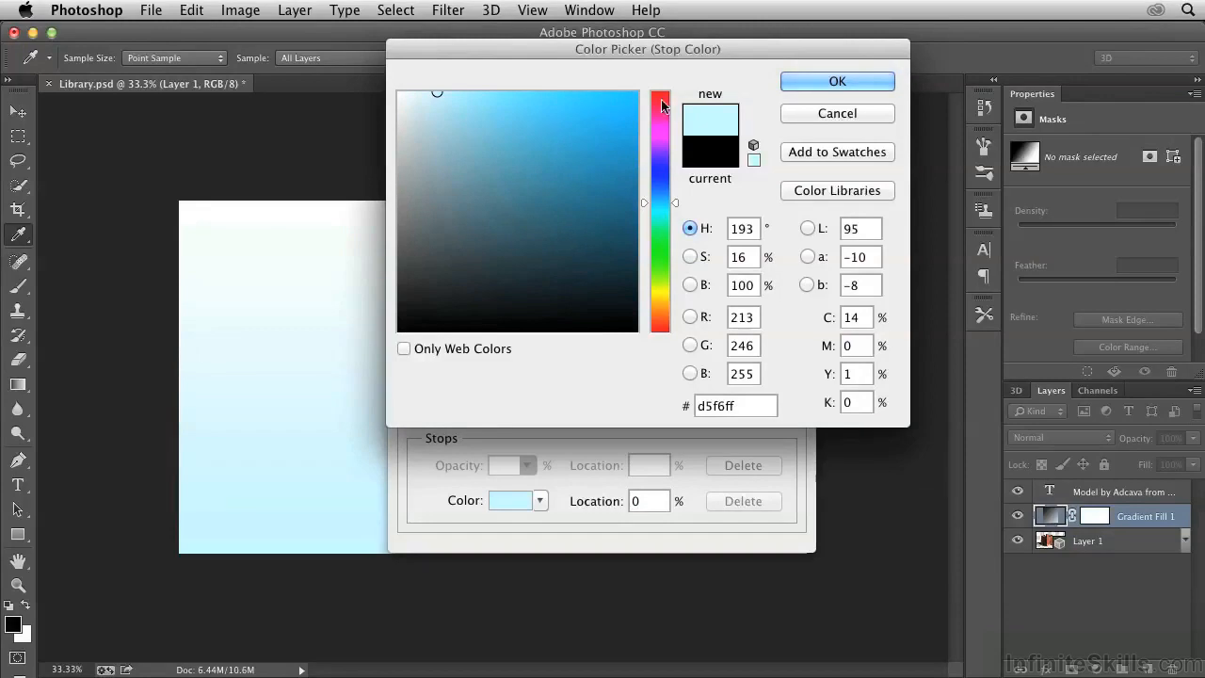
key("Return")
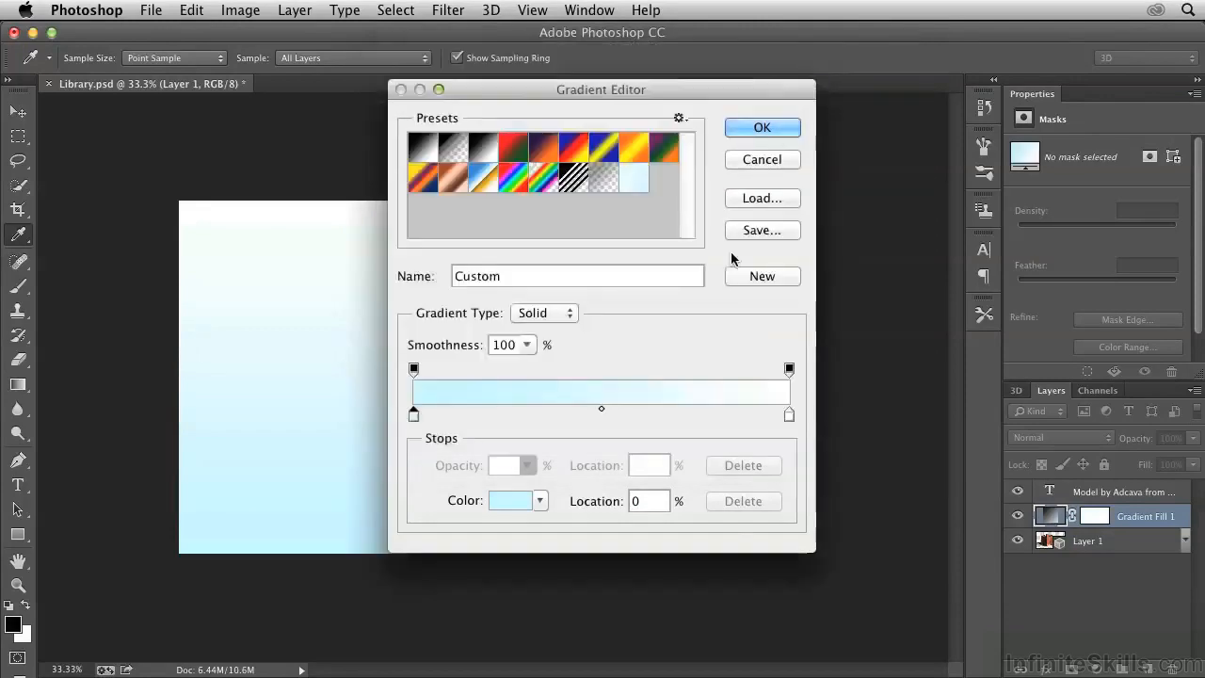
- Set the gradient's end stop at 100 percent to light blue, hex a4c1f7
left_click(788, 416)
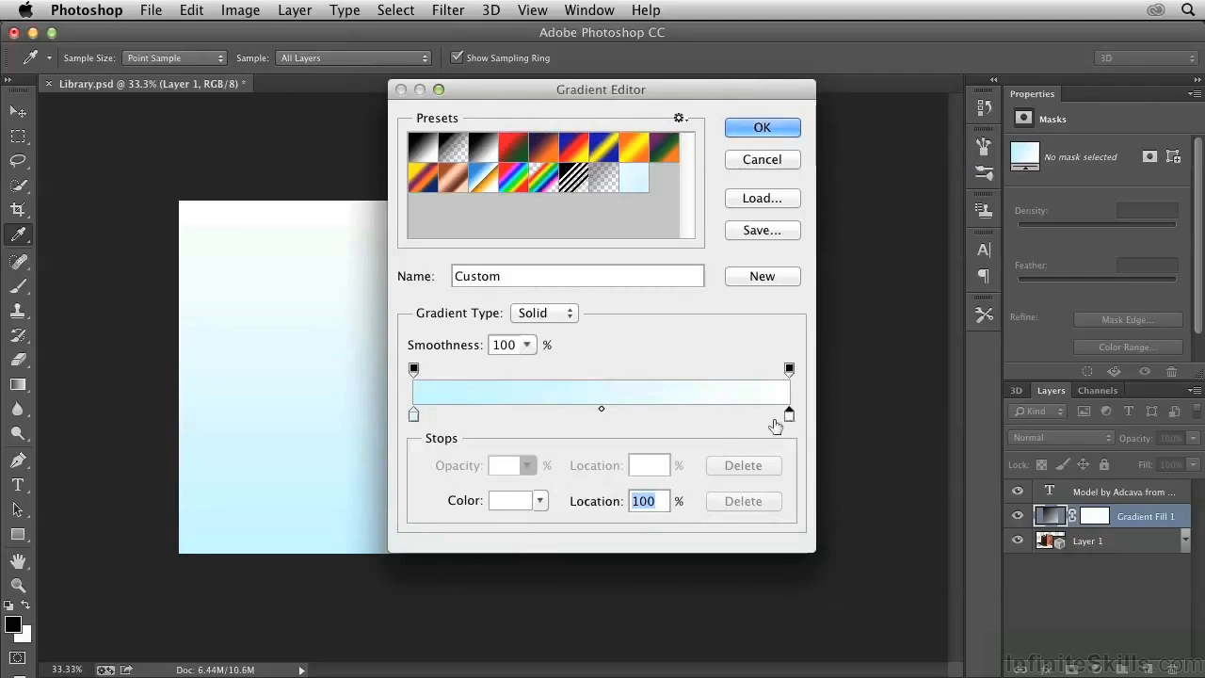
left_click(505, 503)
left_click_drag(668, 194, 677, 187)
left_click_drag(469, 113, 478, 100)
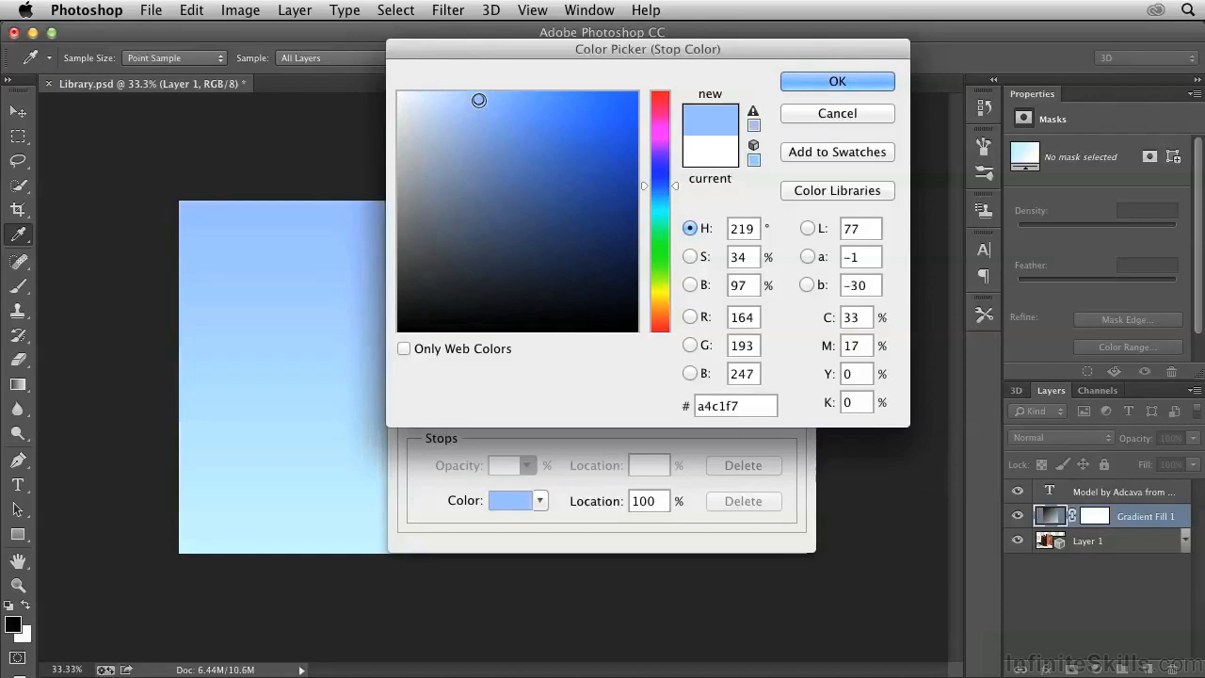
left_click(796, 81)
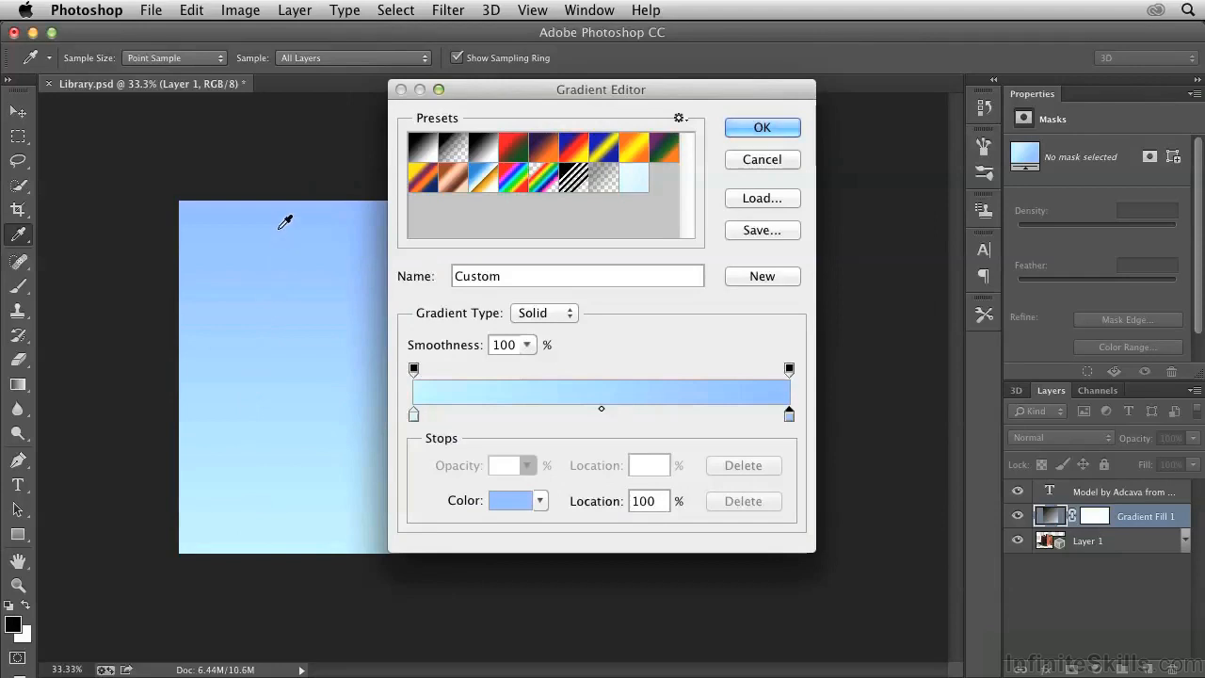
- Apply the blue sky gradient and move the Gradient Fill 1 layer beneath the building layer
left_click(762, 127)
left_click(708, 257)
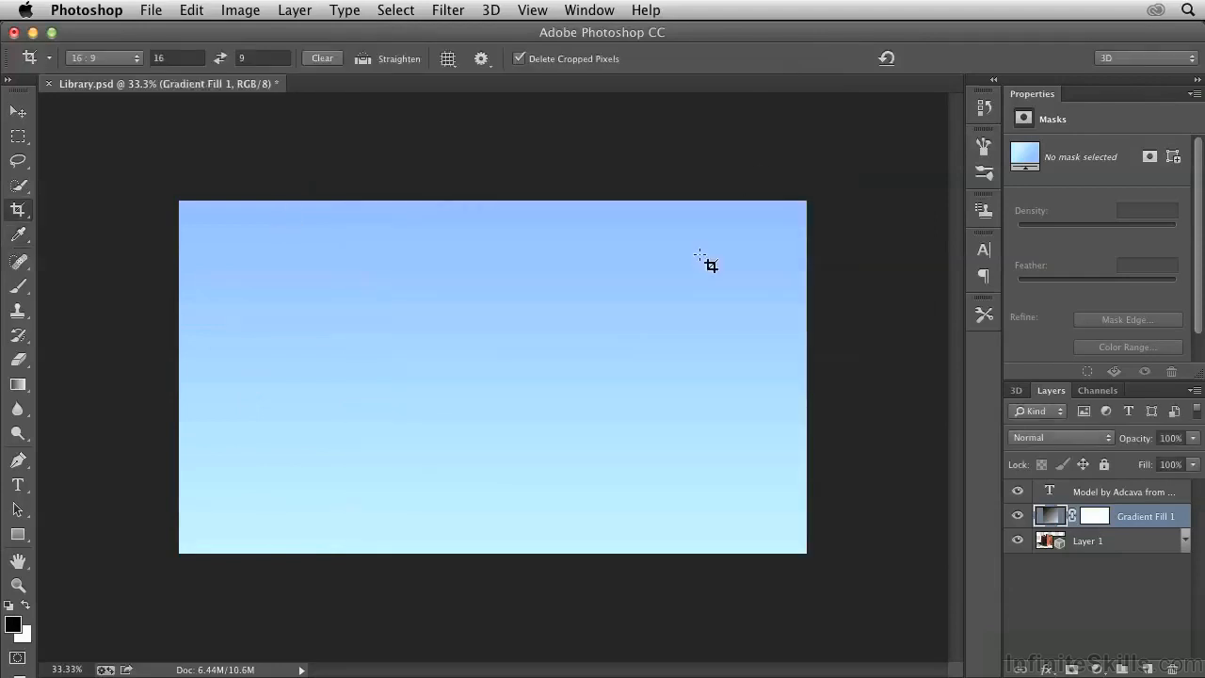
left_click_drag(1050, 517, 1039, 548)
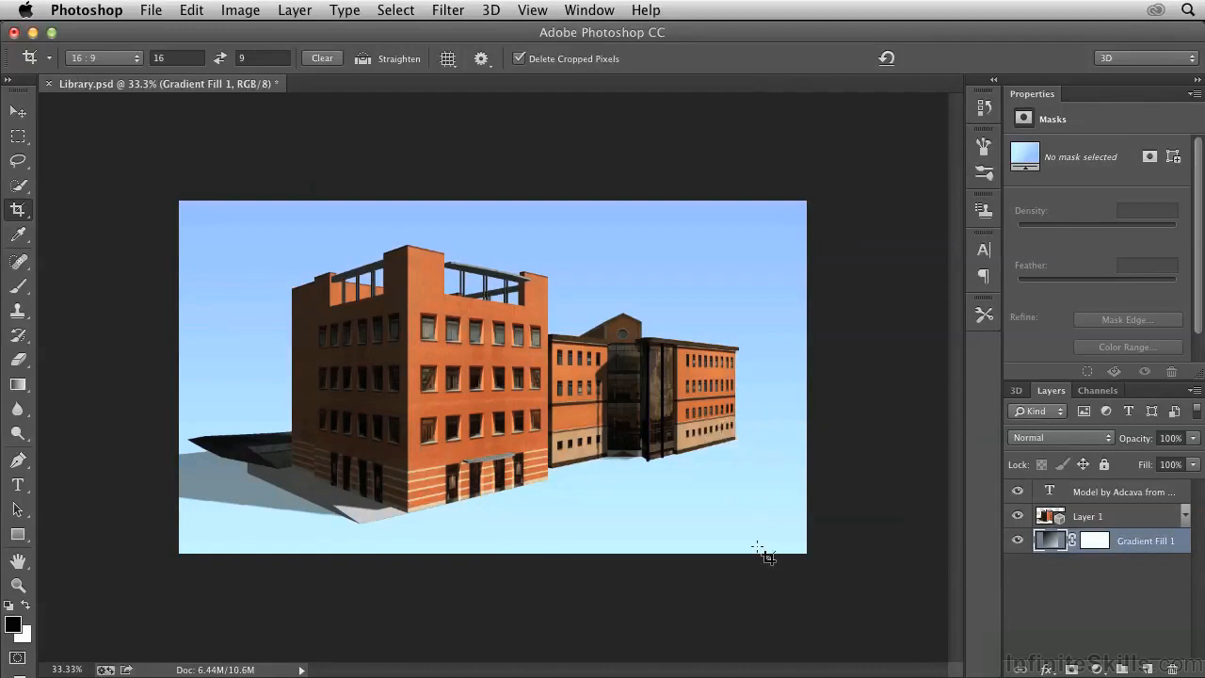
- Reopen the backdrop's gradient for editing and move its pale cyan stop to 59 percent
double_click(1048, 542)
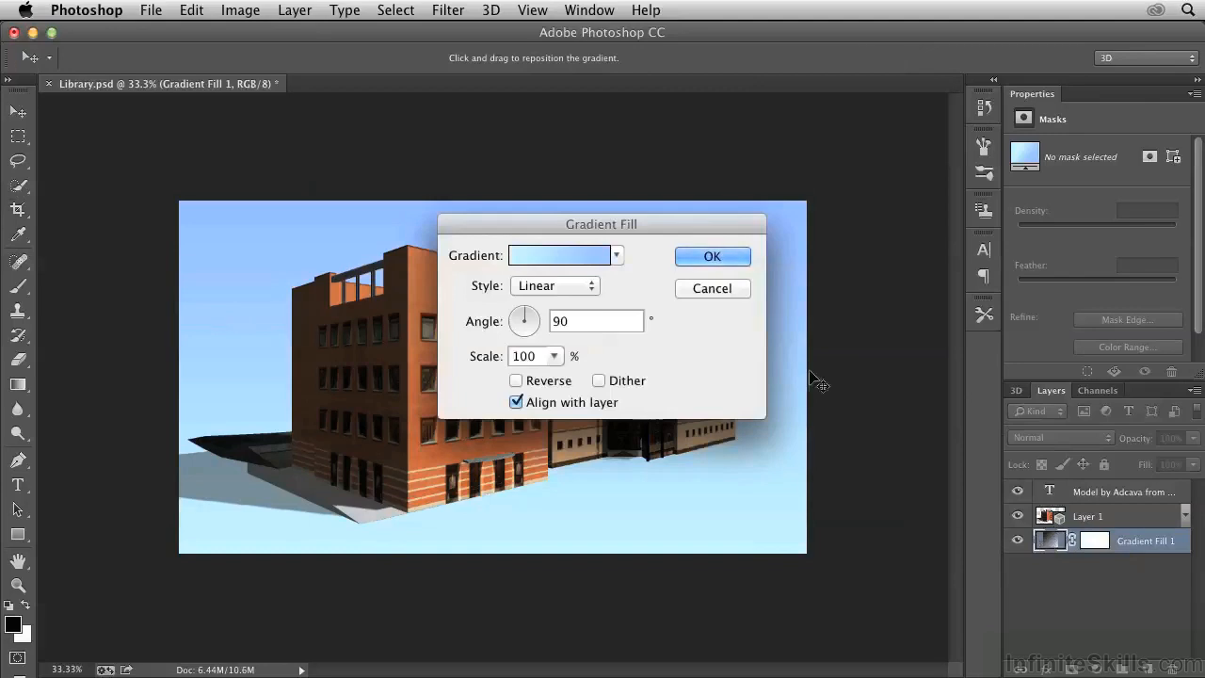
left_click(556, 258)
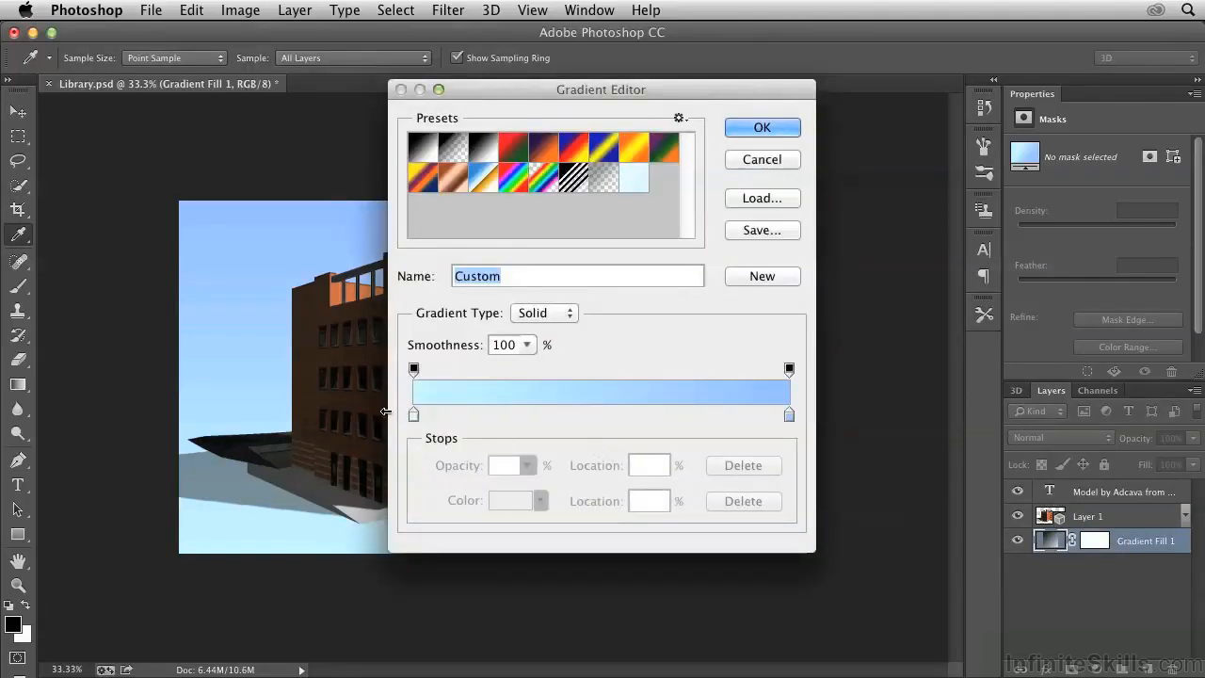
left_click_drag(415, 416, 634, 421)
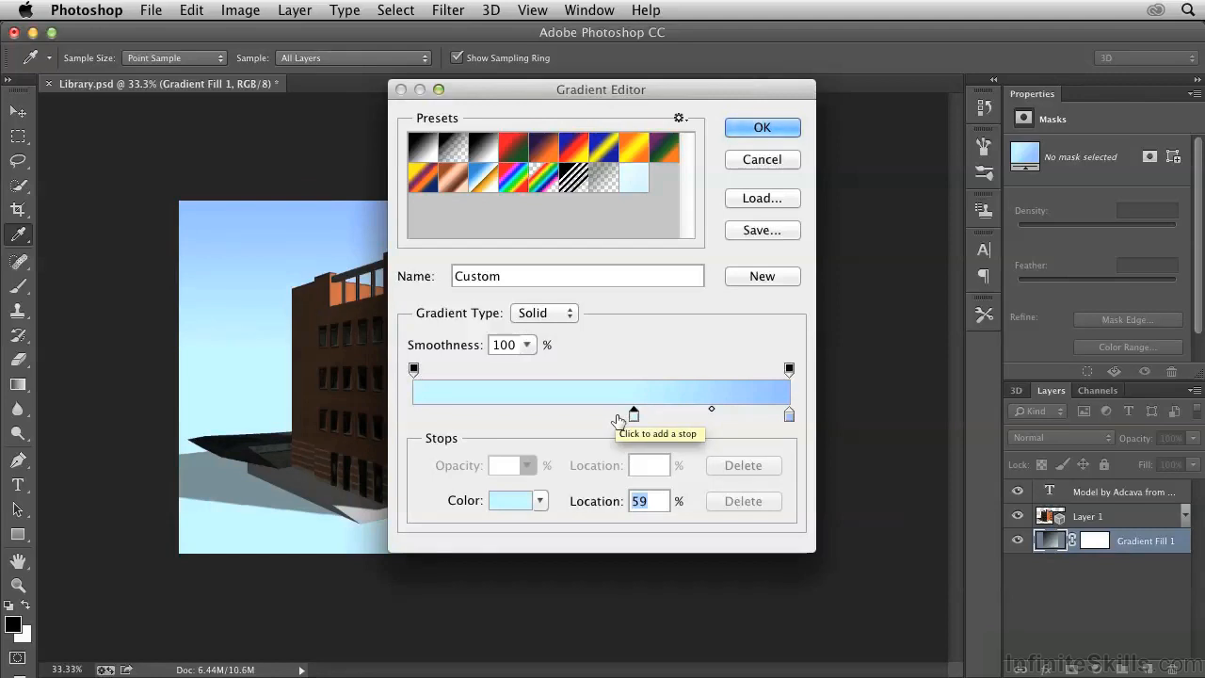
- Add a green color stop, hex 3d9b3d, and place it at 36 percent with the pale cyan stop immediately above it as a sharp horizon
left_click(616, 415)
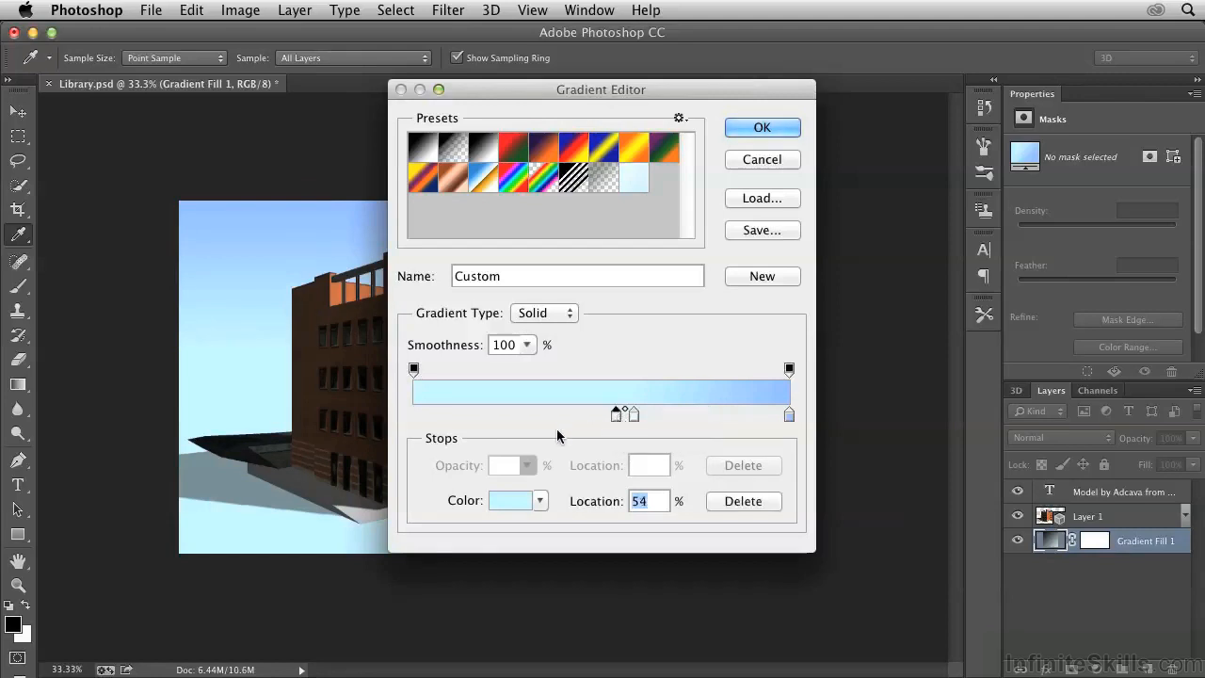
left_click(498, 509)
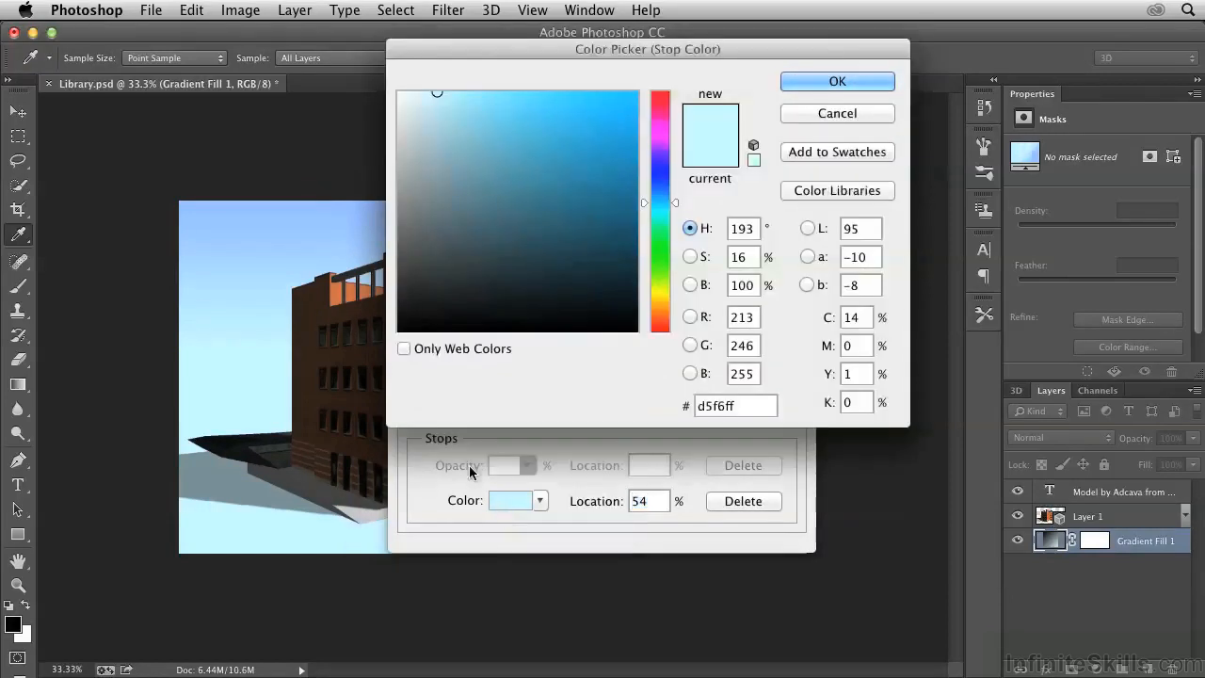
left_click(674, 251)
left_click_drag(572, 209, 558, 191)
left_click(543, 185)
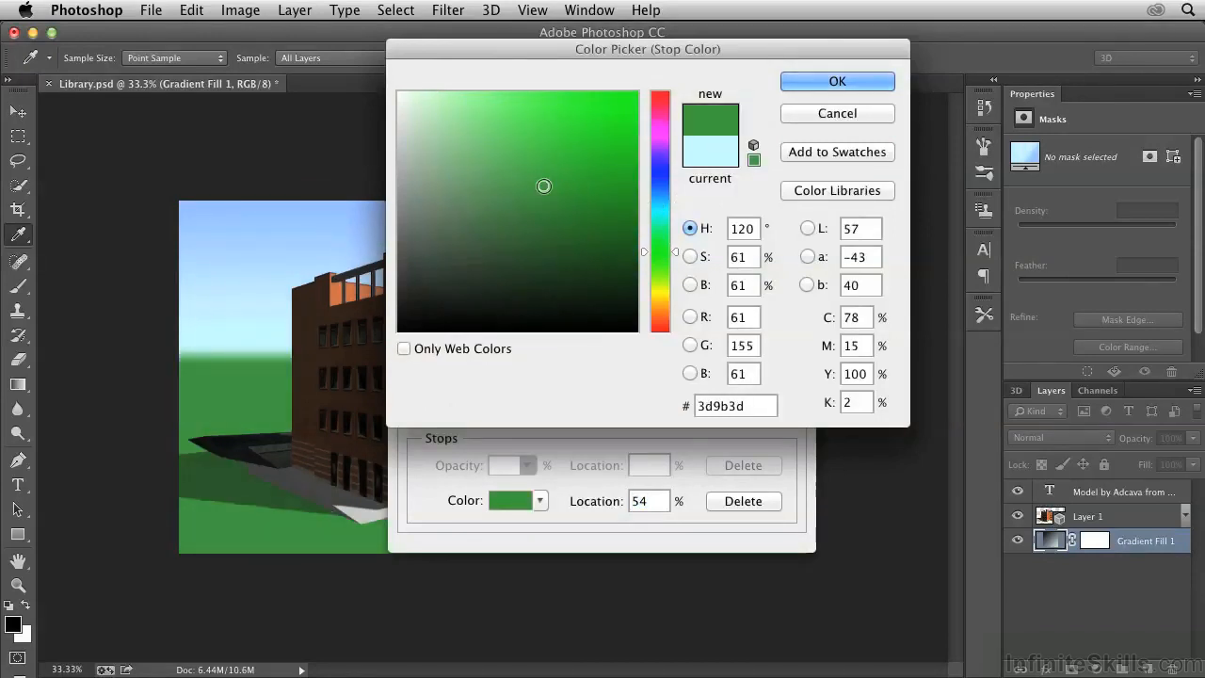
left_click(791, 81)
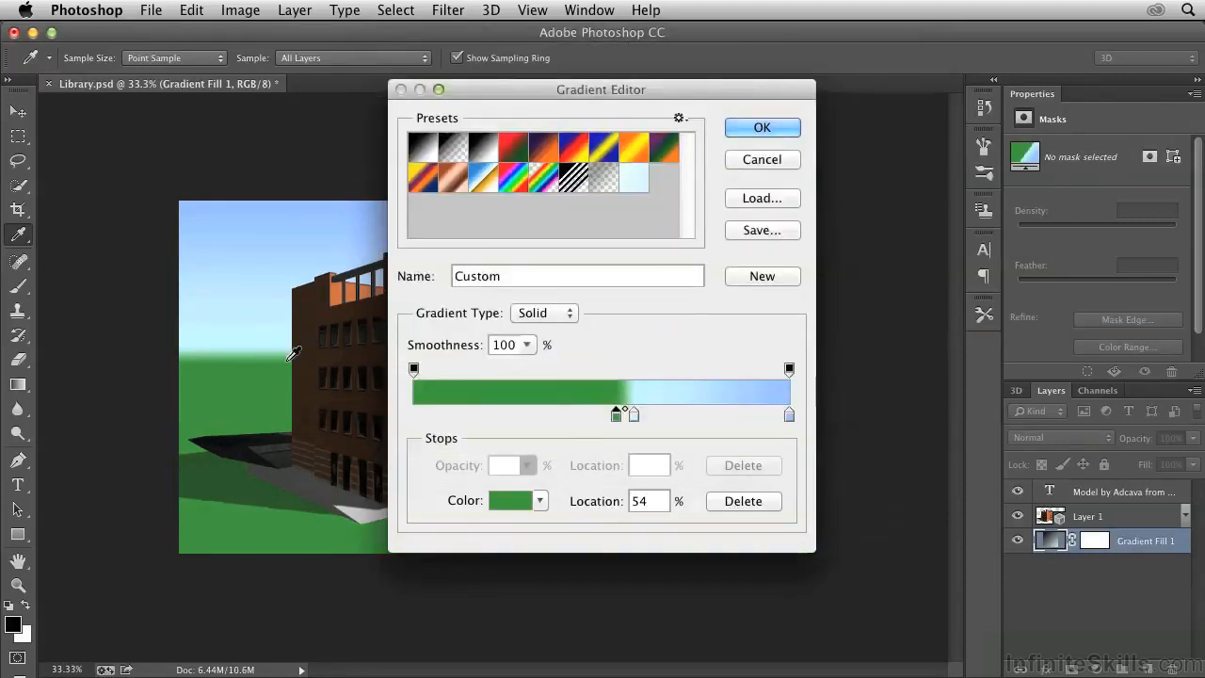
left_click_drag(616, 420, 550, 418)
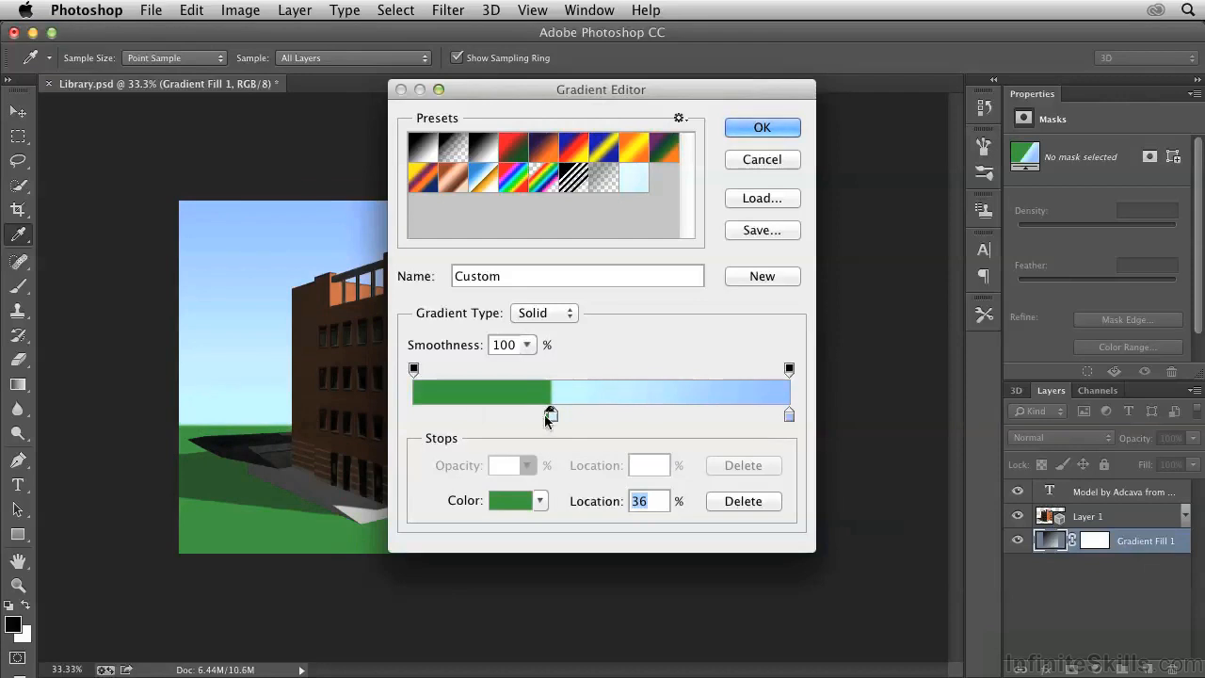
- Add a dark green stop, hex 173c17, at 0 percent of the gradient and accept the edited gradient
left_click(415, 415)
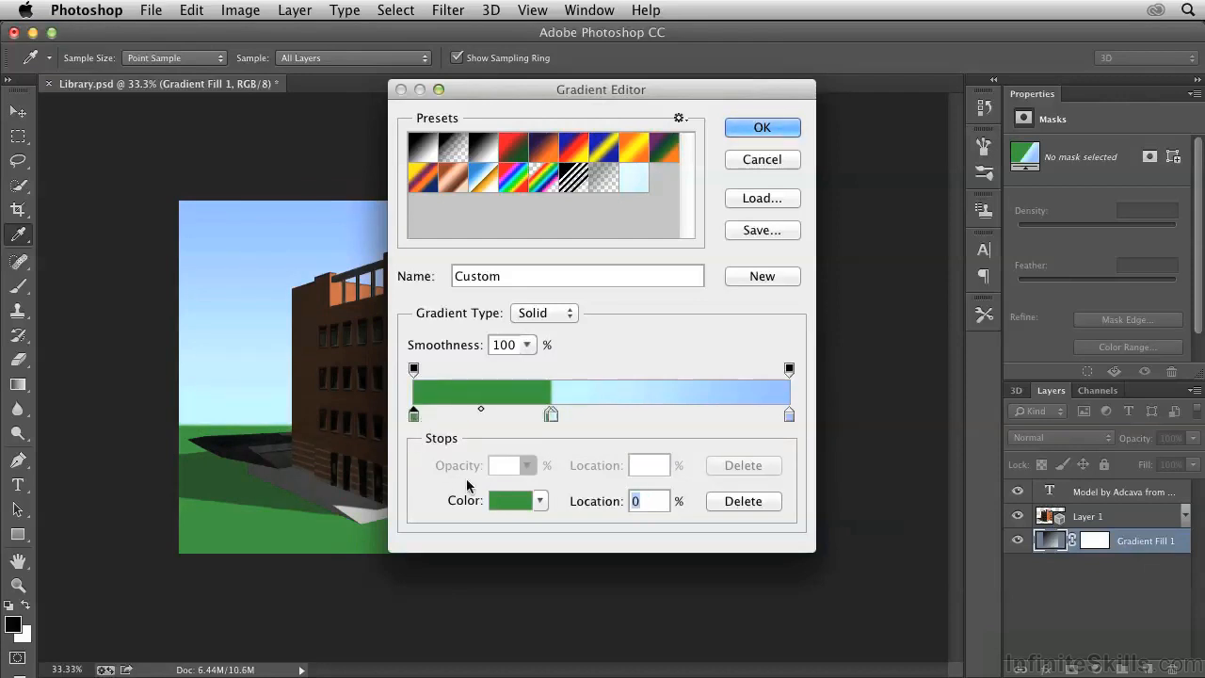
left_click(508, 501)
left_click(542, 247)
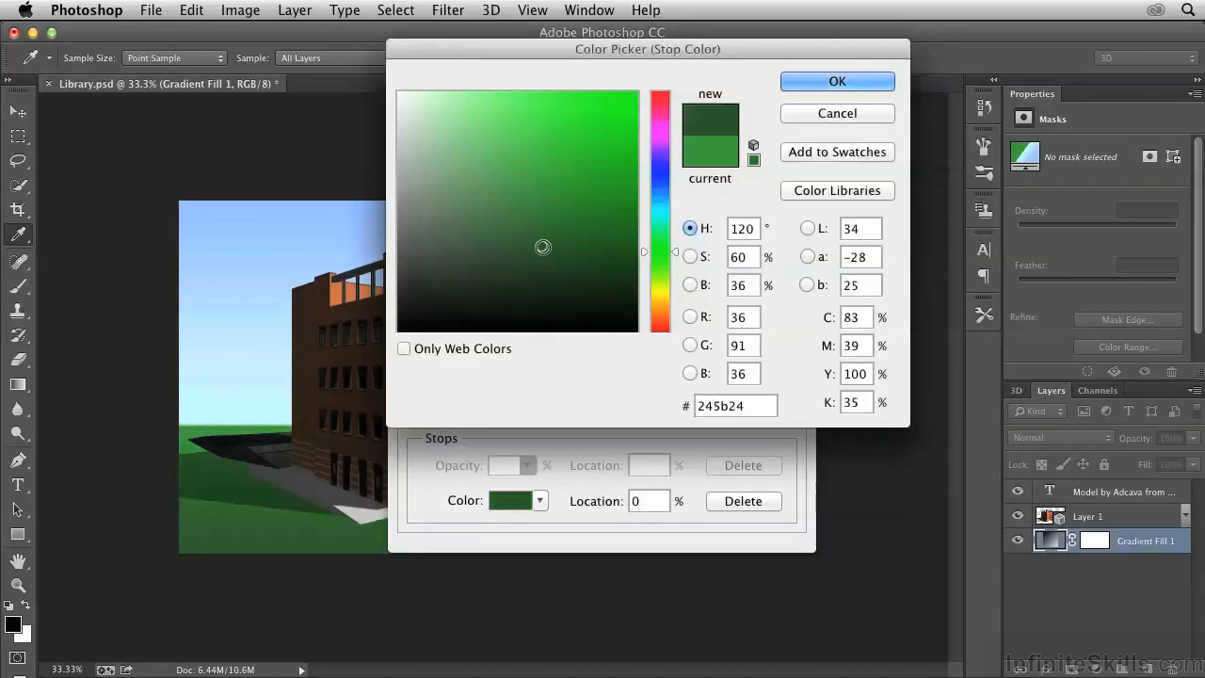
left_click(544, 276)
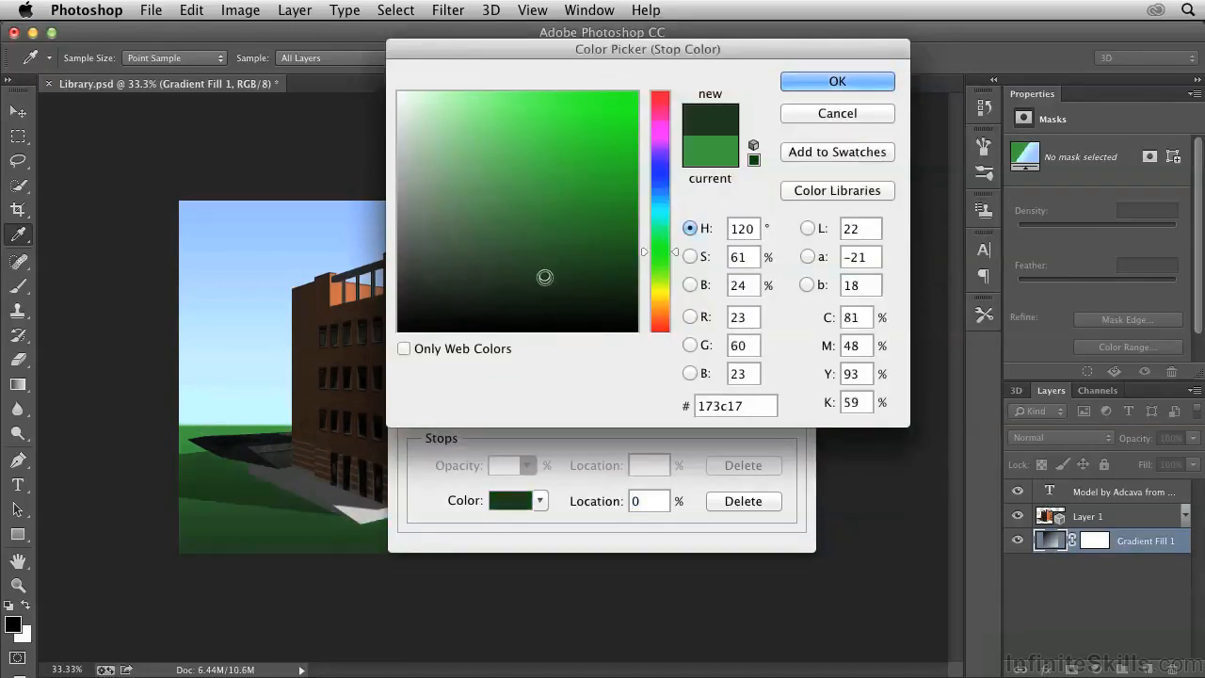
left_click(793, 84)
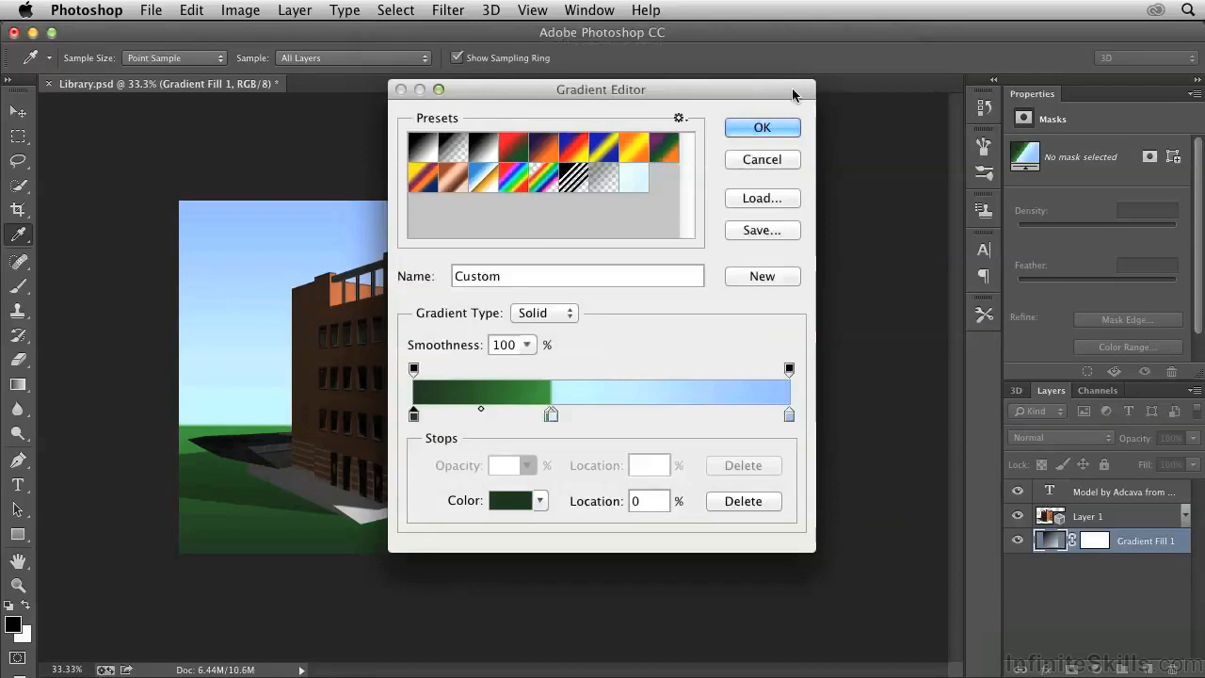
left_click(759, 130)
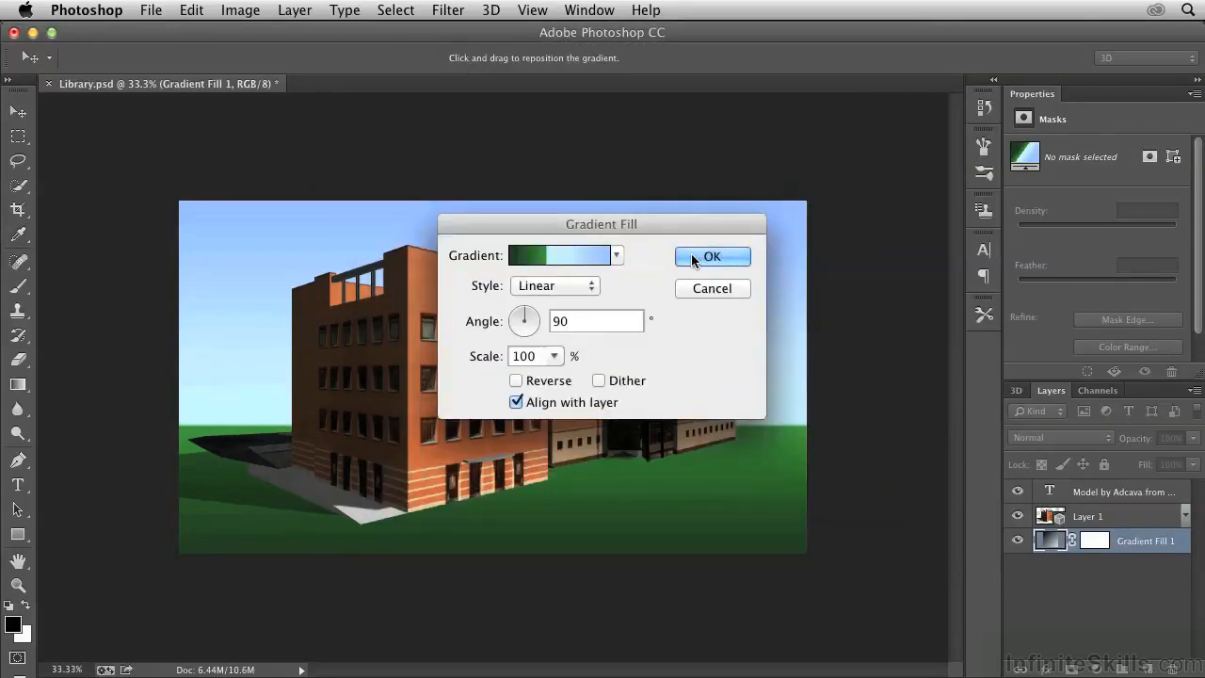
- Shift the gradient slightly downward on the canvas to lower the horizon, and apply the Gradient Fill
left_click_drag(666, 218, 904, 159)
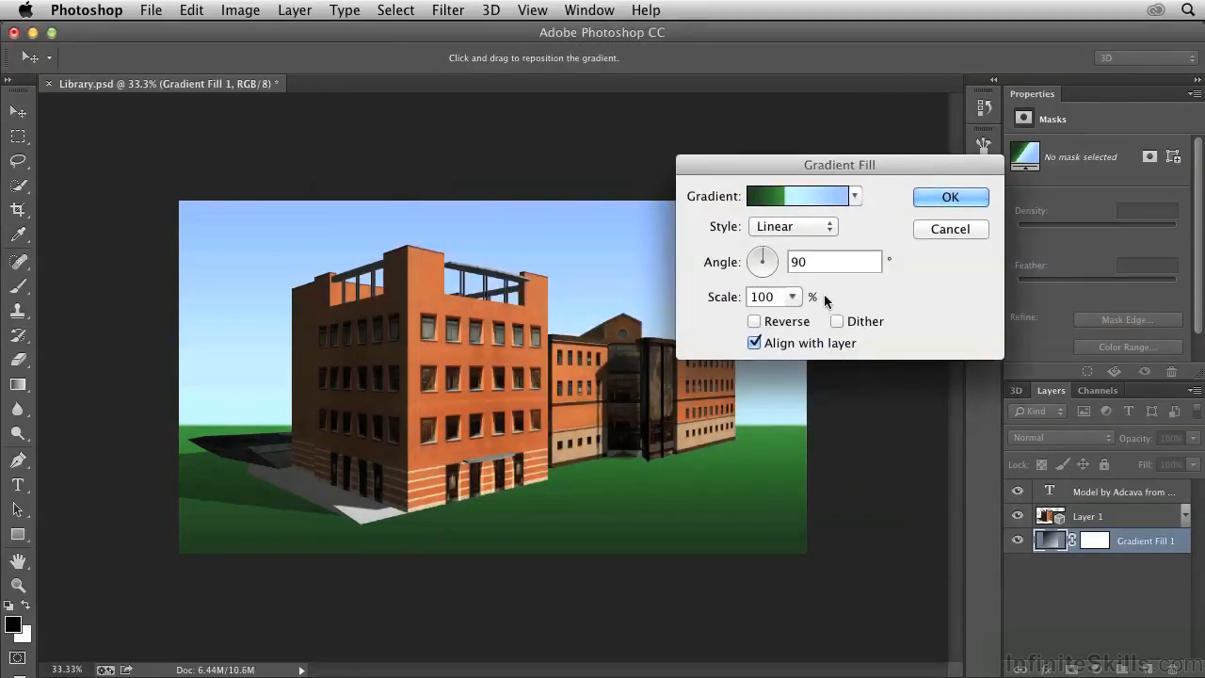
mouse_move(610, 475)
left_mouse_down()
mouse_move(612, 461)
mouse_move(613, 489)
left_mouse_up()
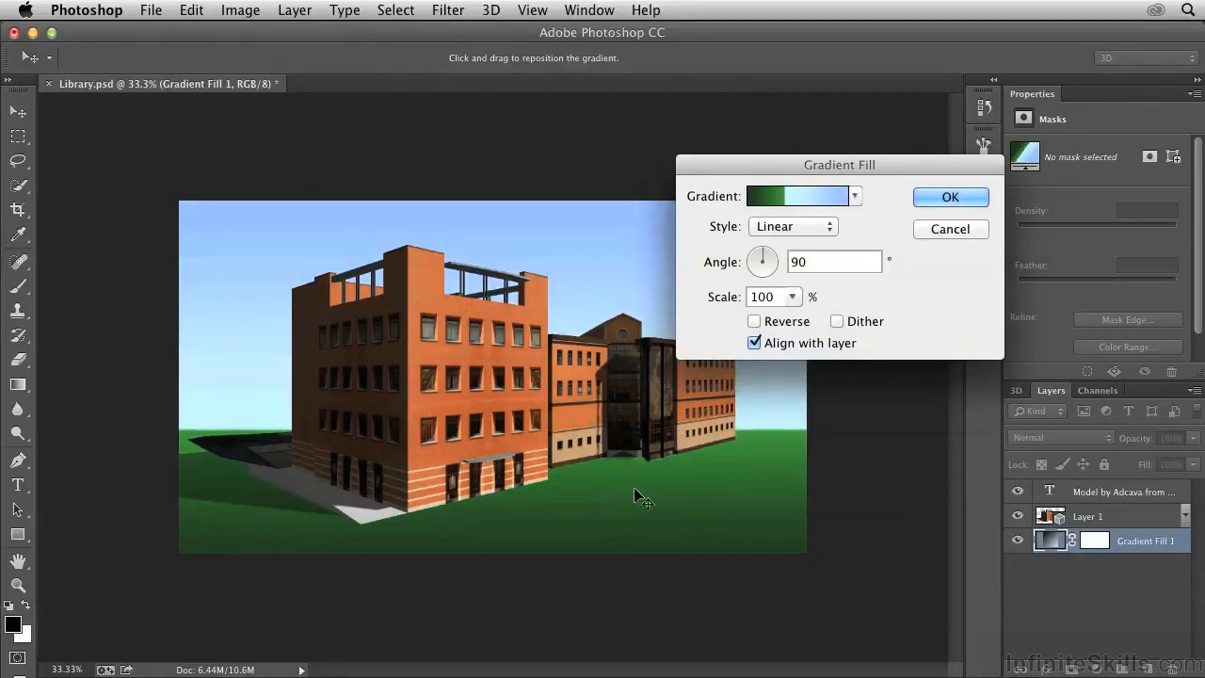
left_click(938, 200)
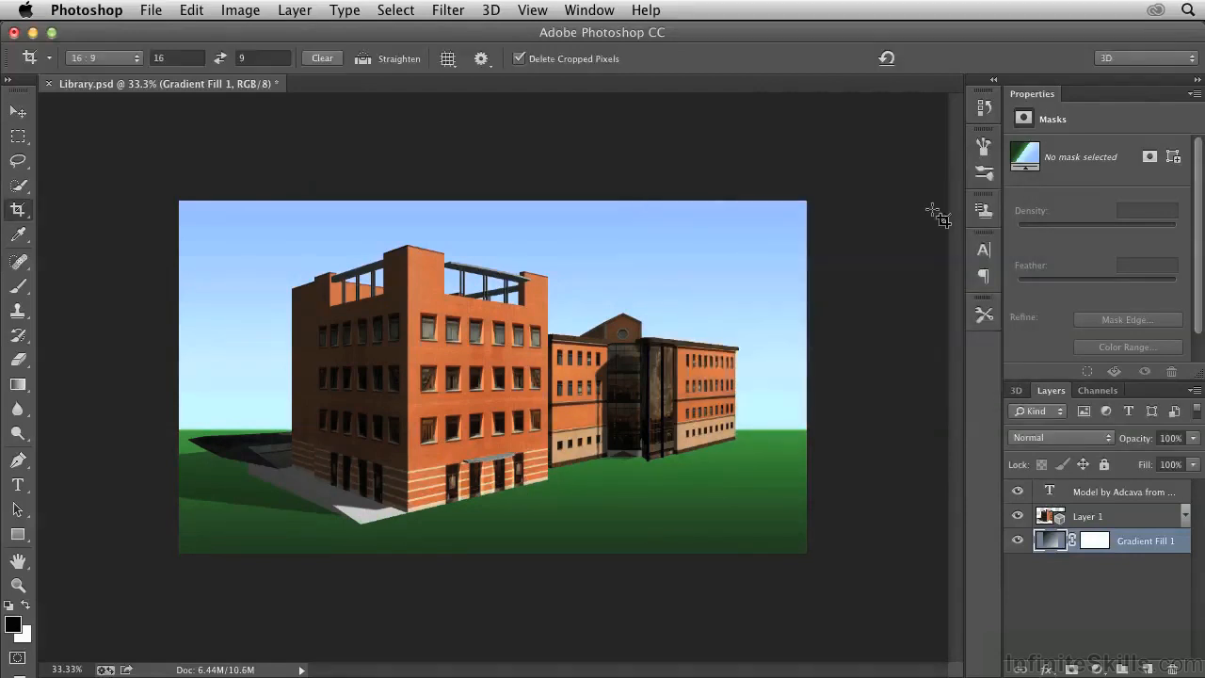
- Orbit the 3D camera of the building layer slightly to a lower viewpoint, bringing its horizon closer to the backdrop's, and deselect the layer
left_click(1043, 517)
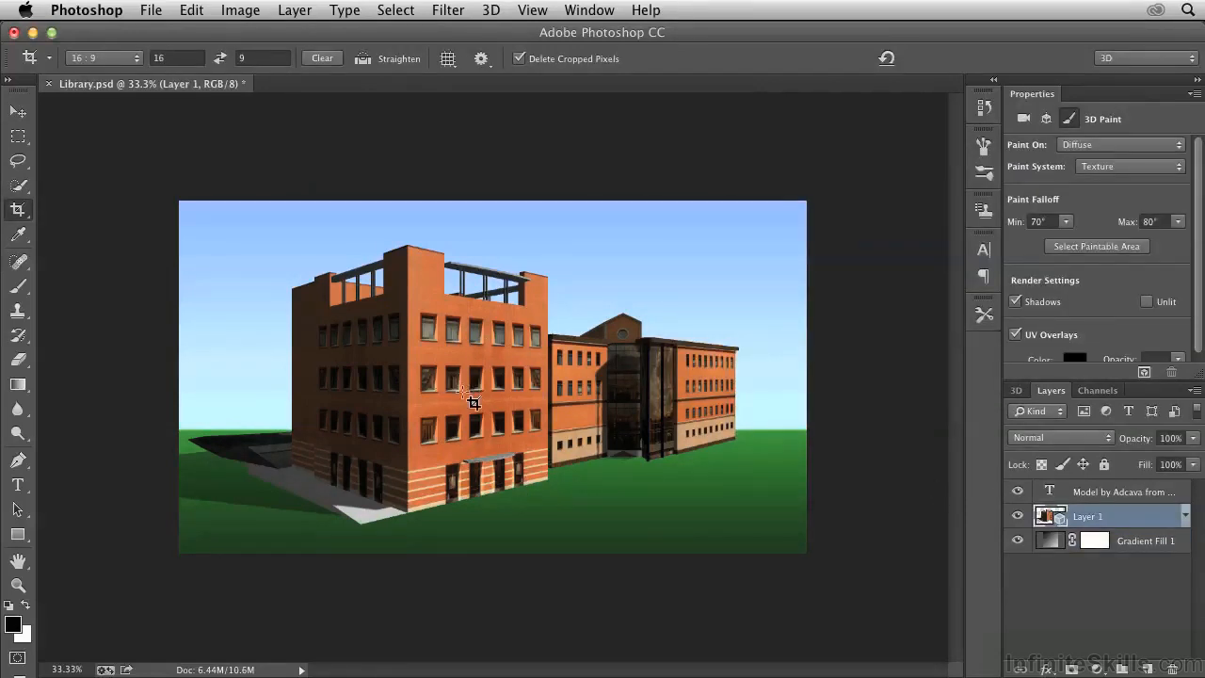
left_click(19, 112)
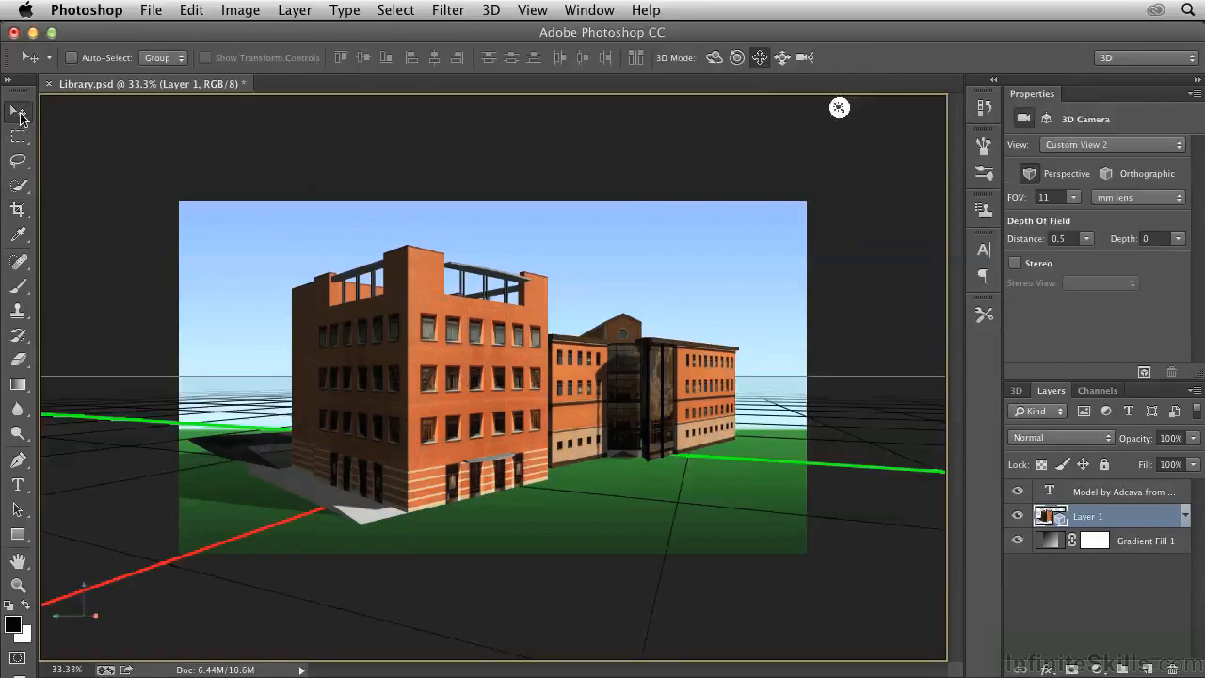
left_click(714, 59)
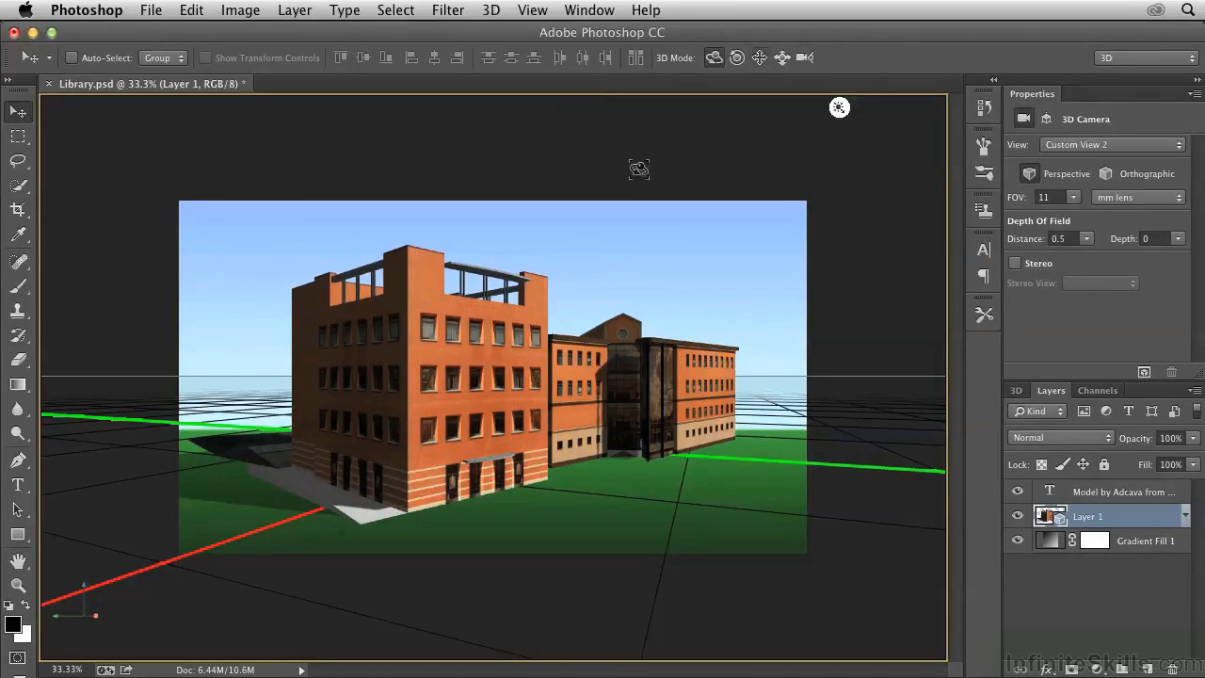
left_click_drag(538, 336, 606, 280)
left_click(759, 58)
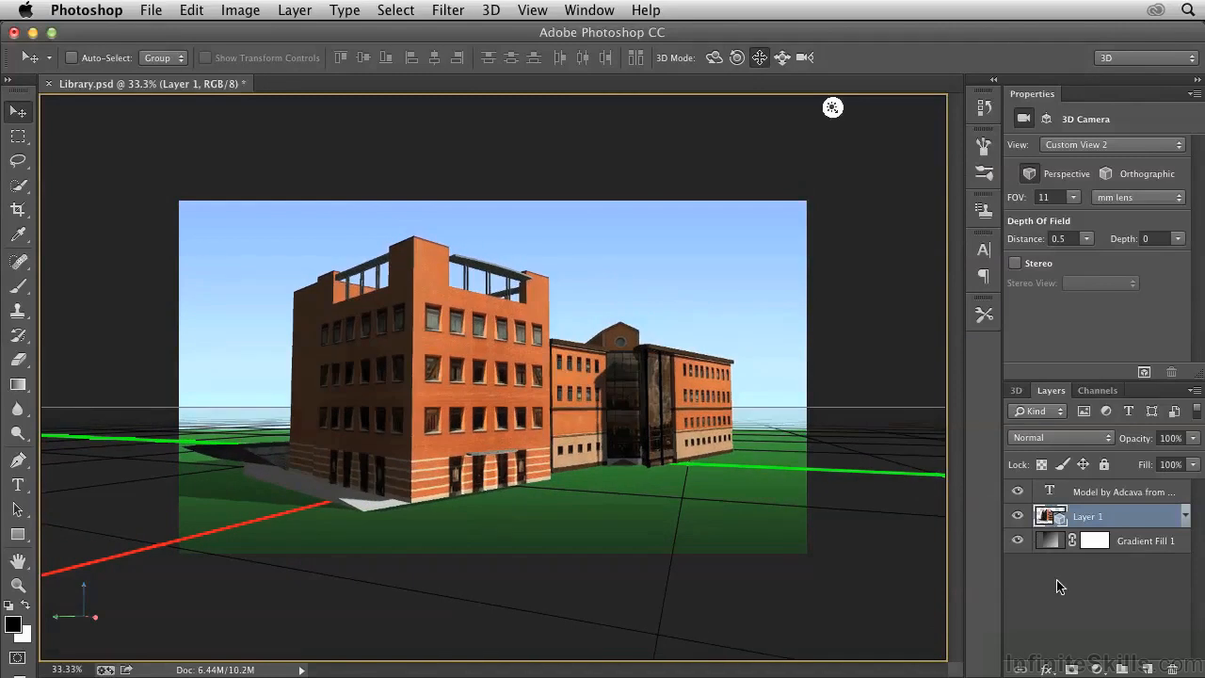
left_click(1058, 586)
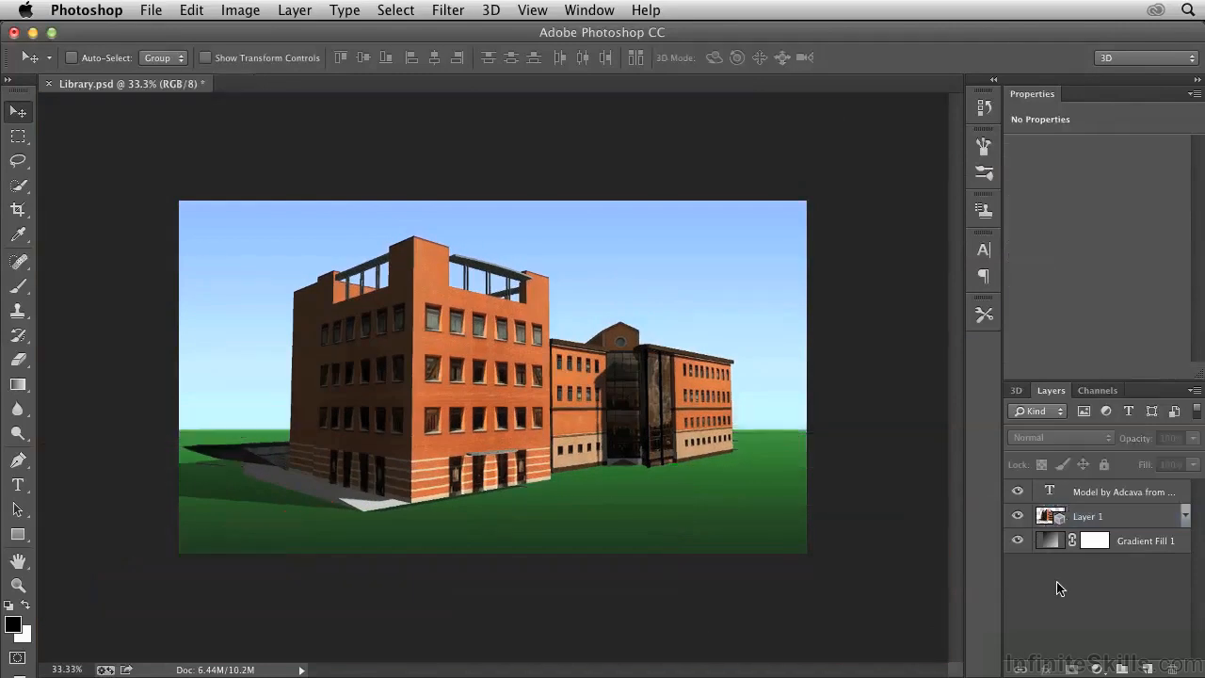